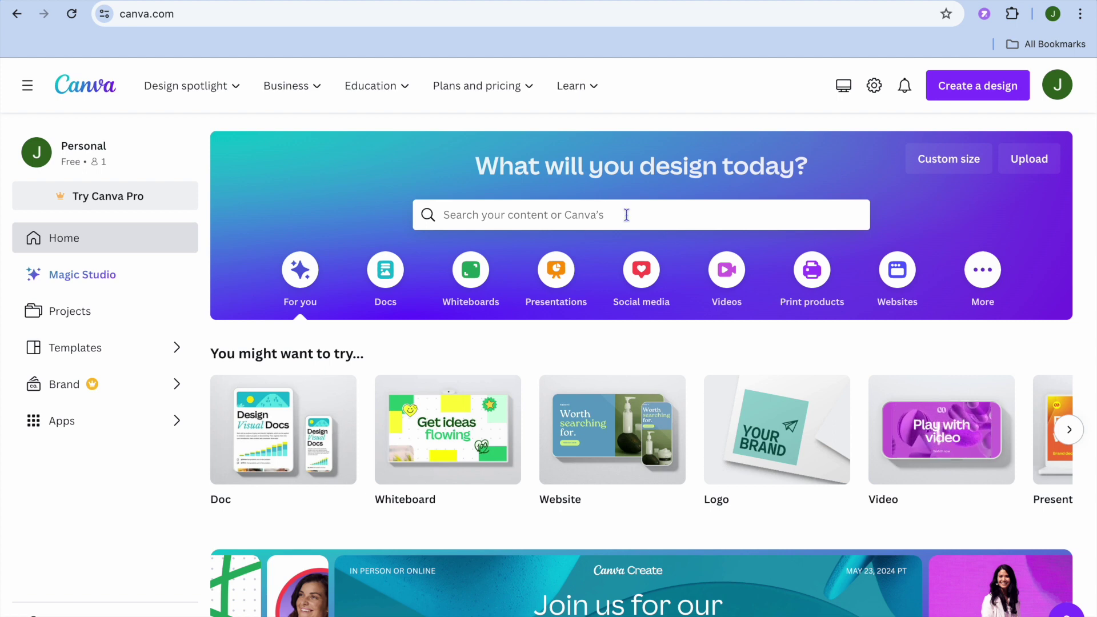
Step: Open the Websites category to list Business, Portfolio, Event and Education website types
click(898, 274)
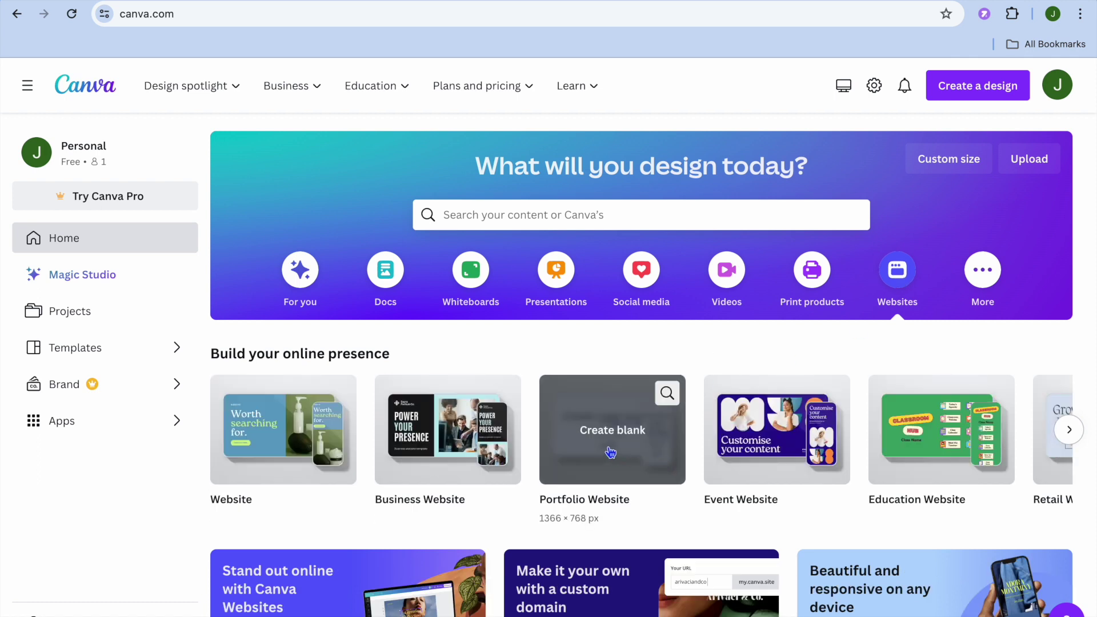
Step: Create a blank Portfolio Website design and browse the Portfolio Website templates
click(618, 471)
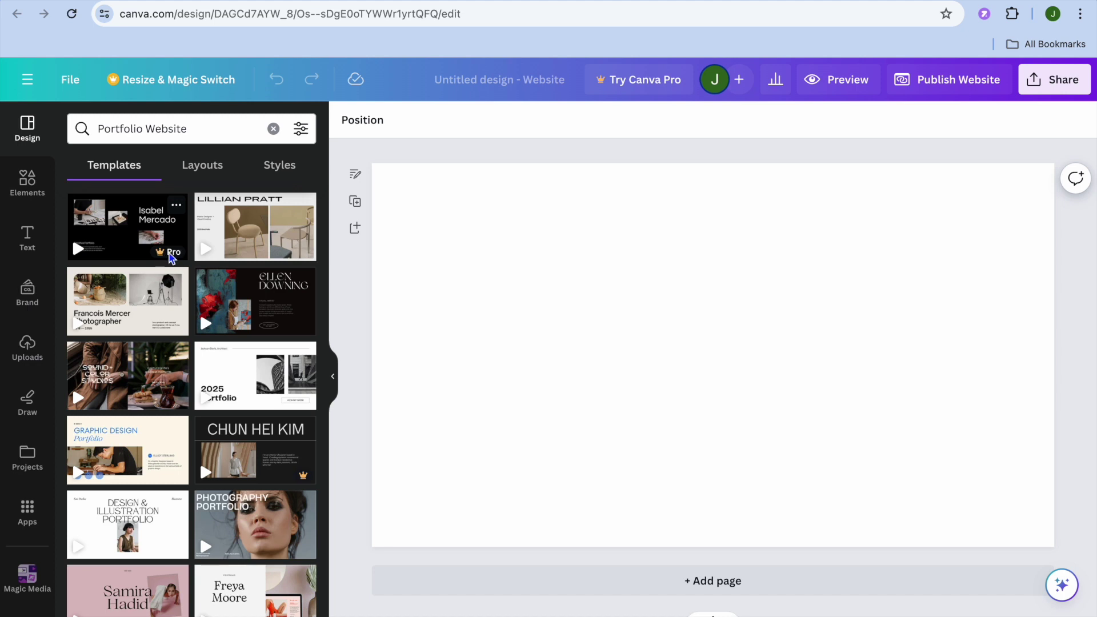
scroll(238, 379, down, 3)
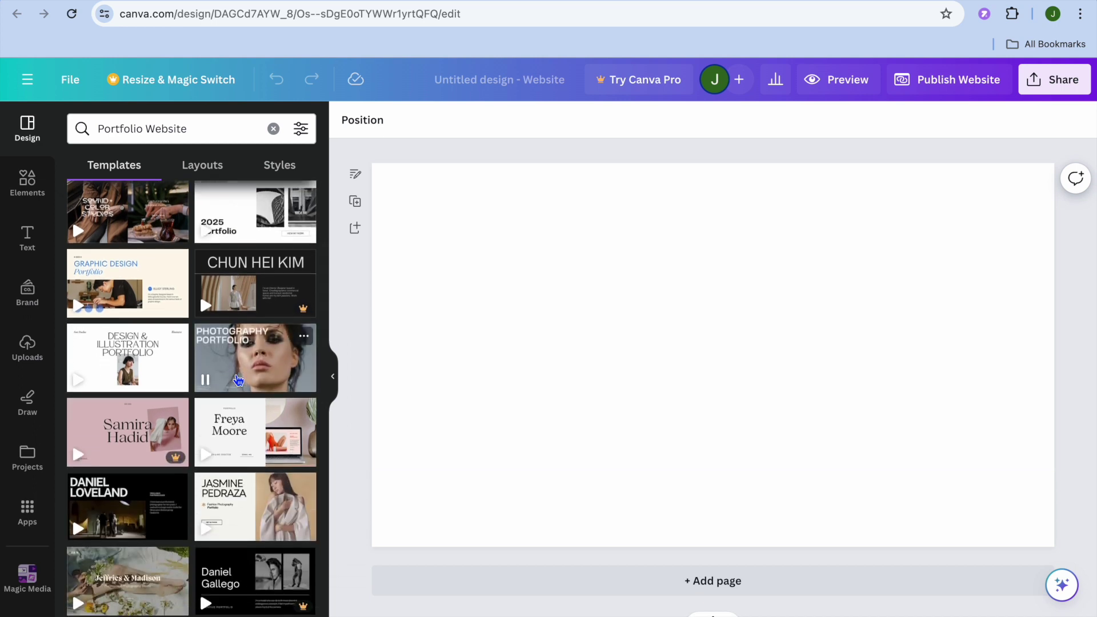
scroll(238, 380, down, 3)
scroll(238, 380, down, 2)
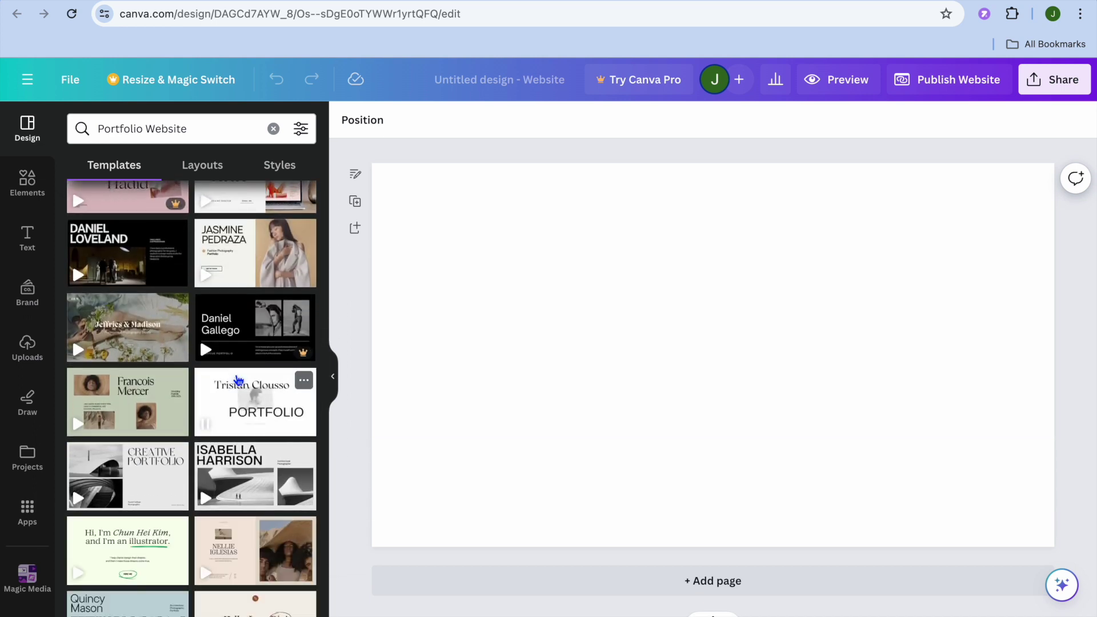
scroll(238, 380, down, 4)
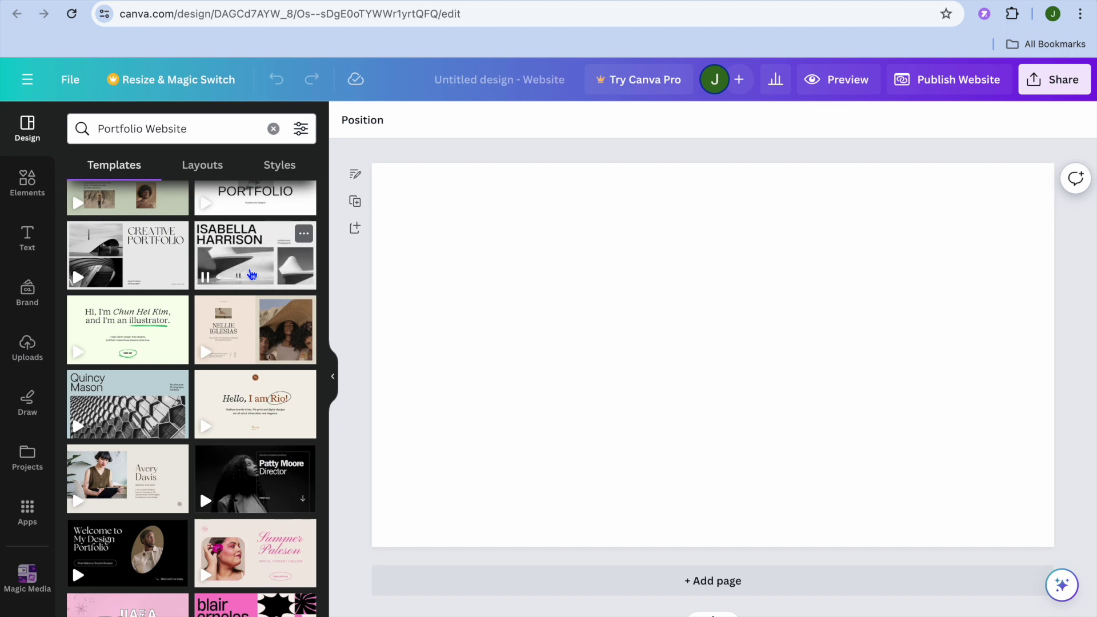
Step: Apply all 7 pages of the grey-black minimal Photography Portfolio Website template
click(242, 267)
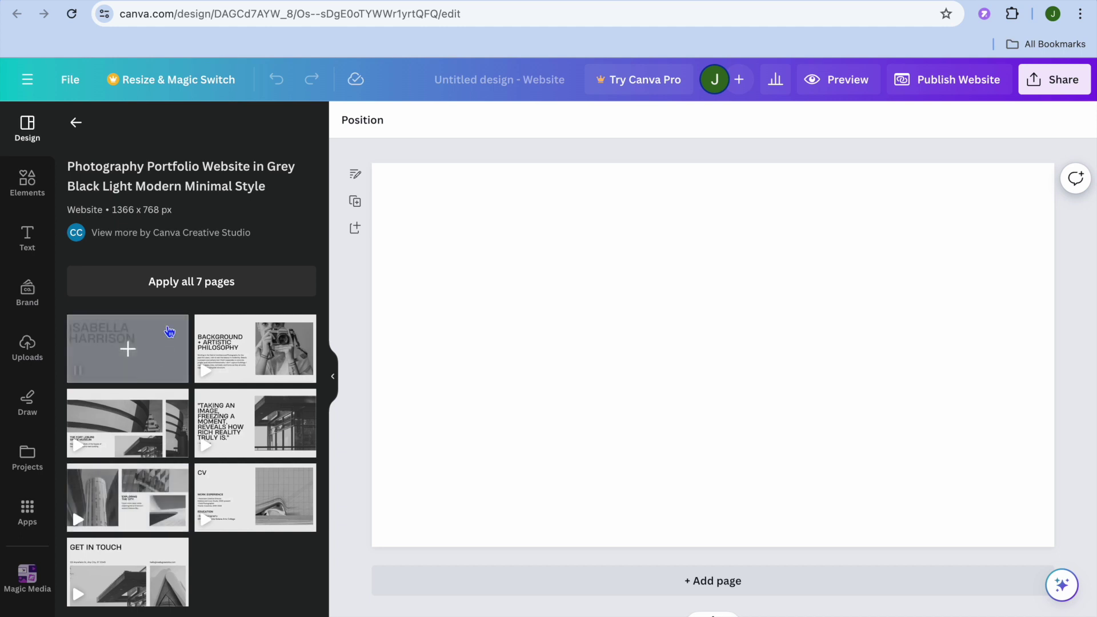
click(179, 287)
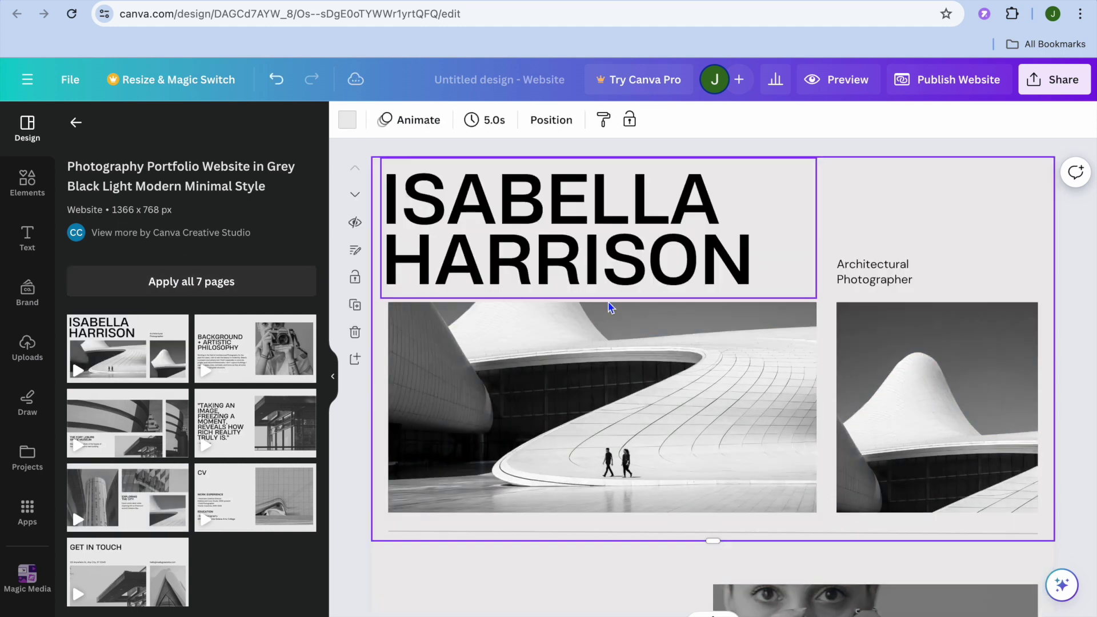
scroll(610, 307, down, 10)
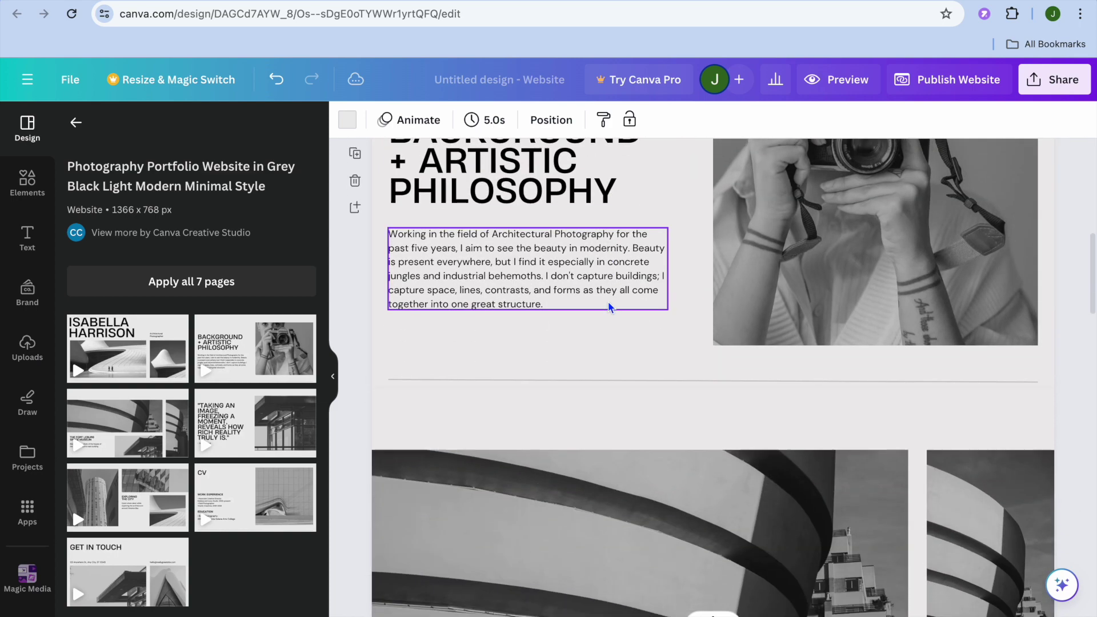
scroll(610, 308, up, 10)
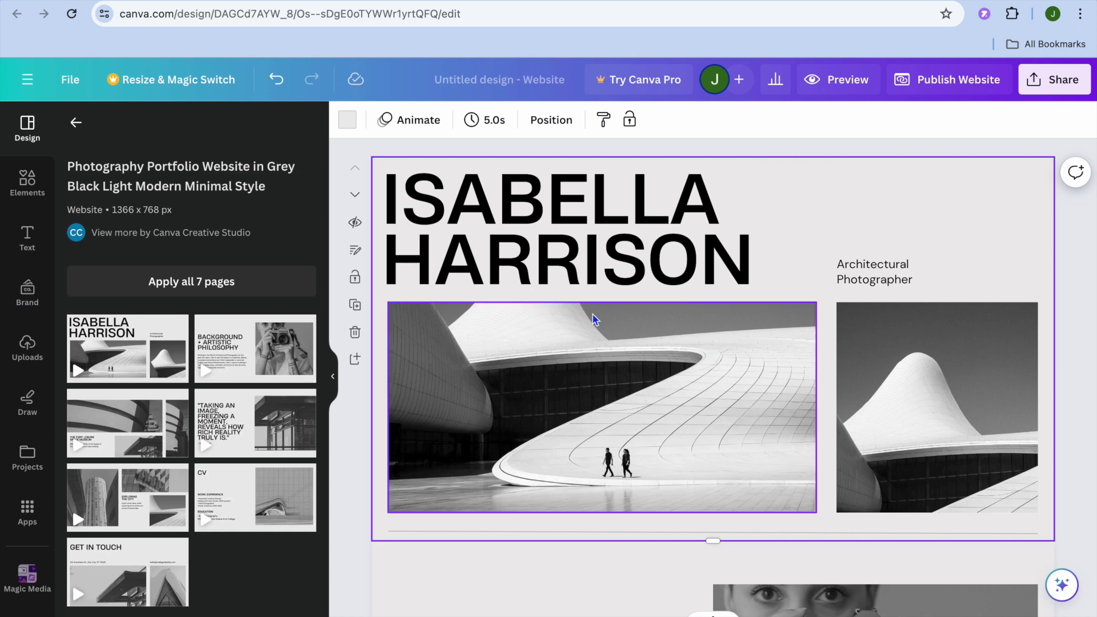
Step: Add a blank page after the first page and return to the template search results
click(356, 359)
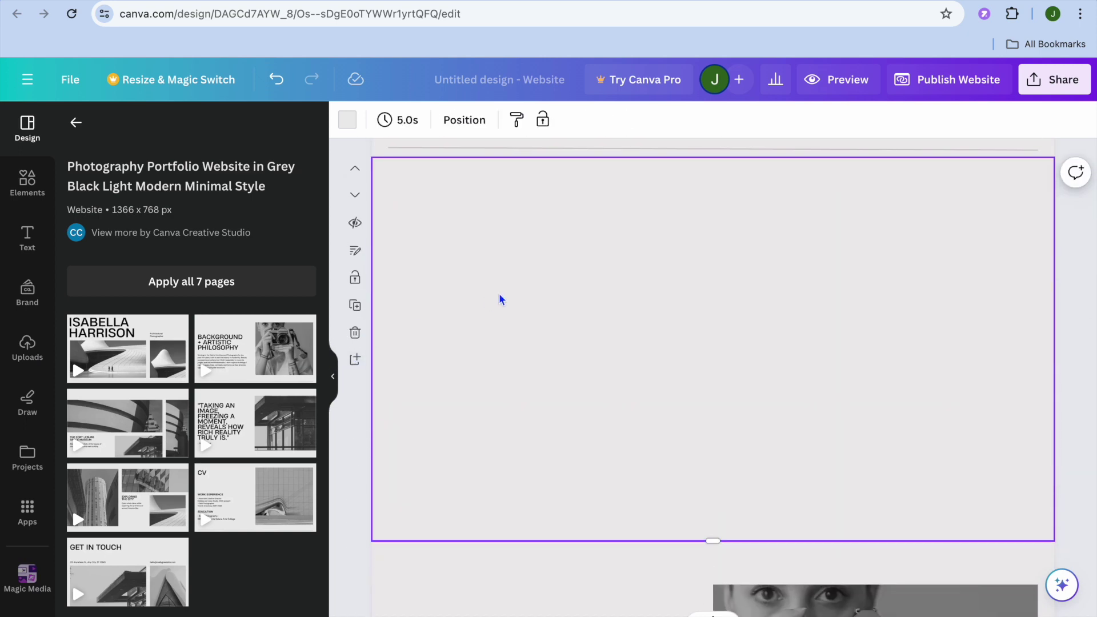
scroll(499, 293, up, 2)
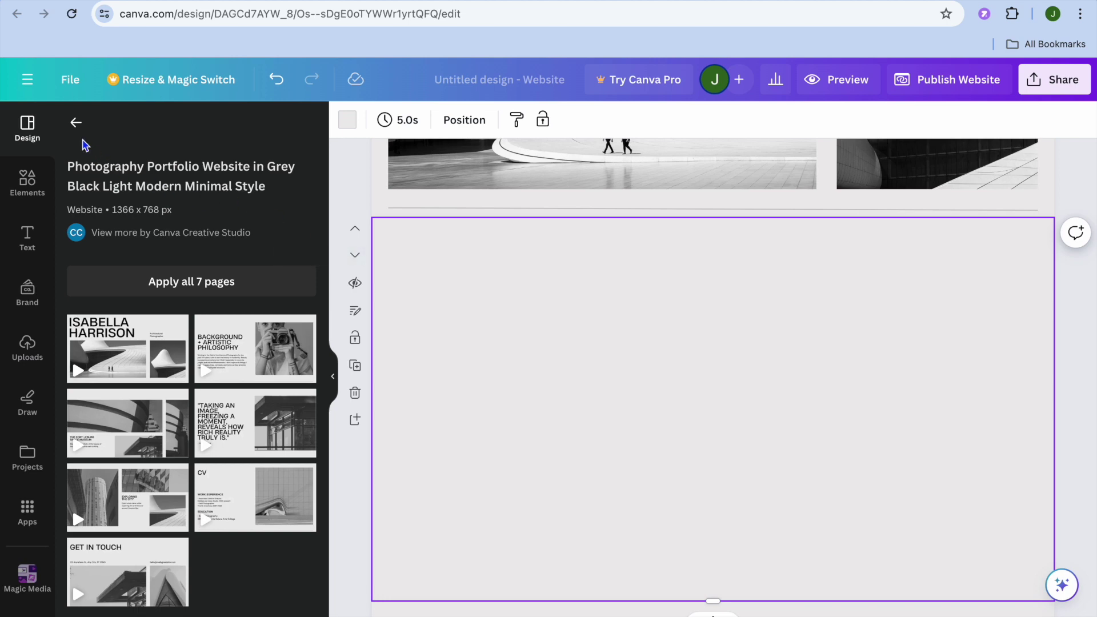
click(75, 122)
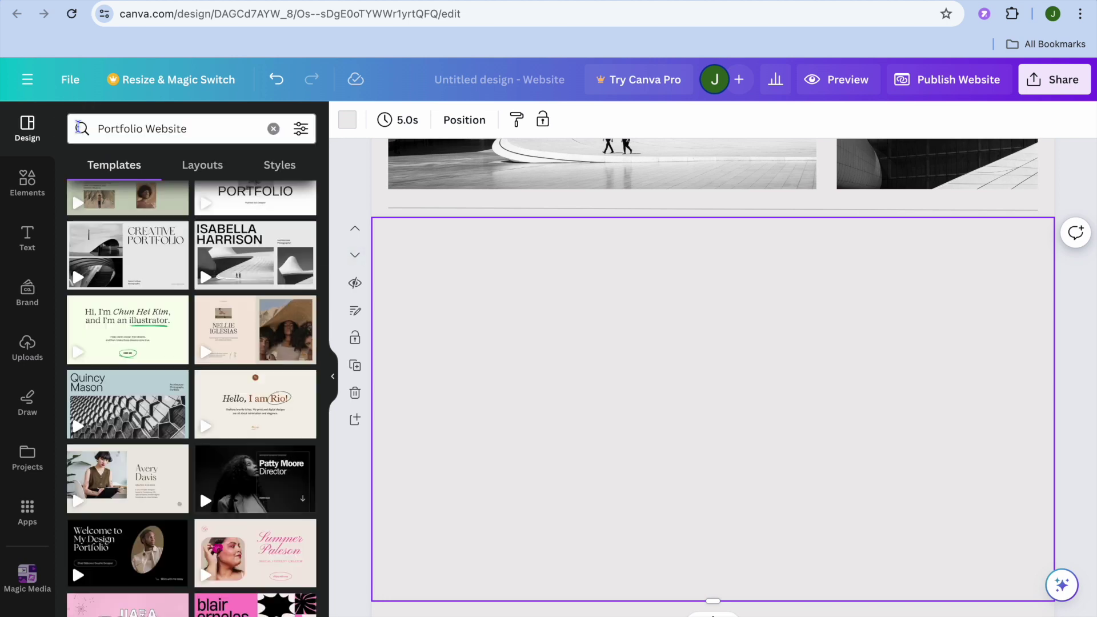
Step: Give the new page the two-column 'Add Your Section Title Here' website layout
click(203, 169)
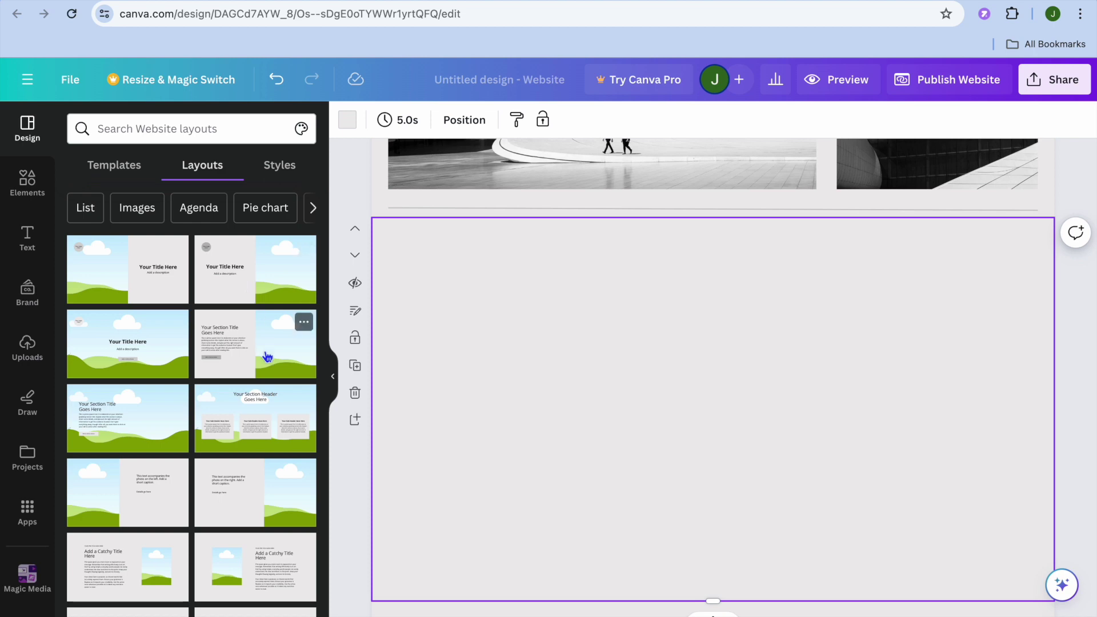
scroll(267, 357, down, 3)
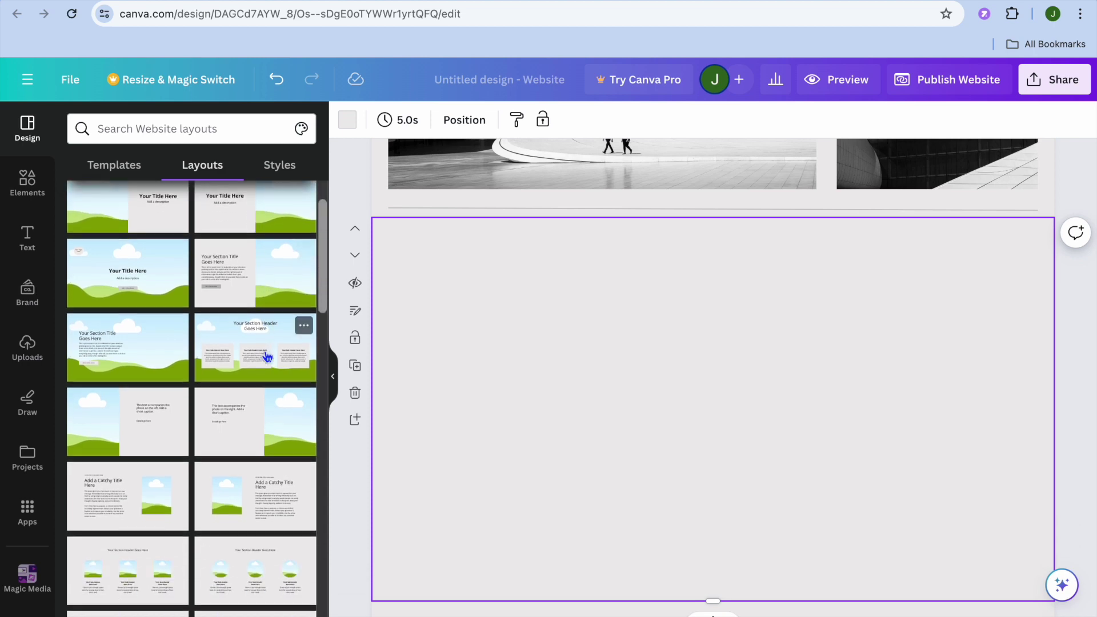
scroll(268, 357, down, 1)
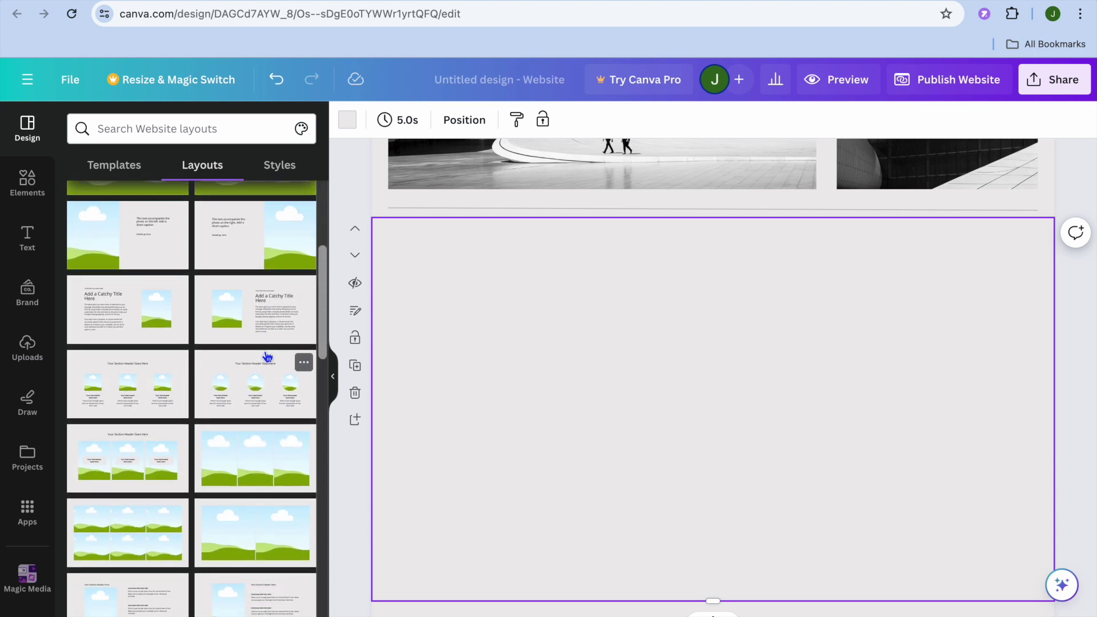
scroll(267, 357, down, 3)
scroll(268, 357, down, 4)
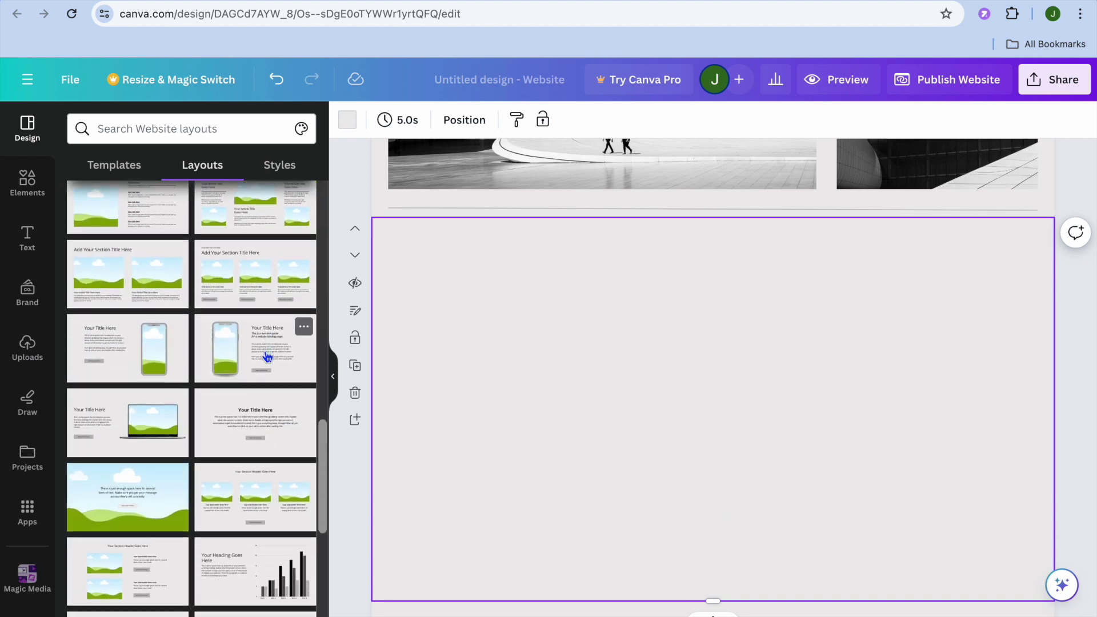
scroll(268, 357, down, 1)
scroll(267, 357, up, 2)
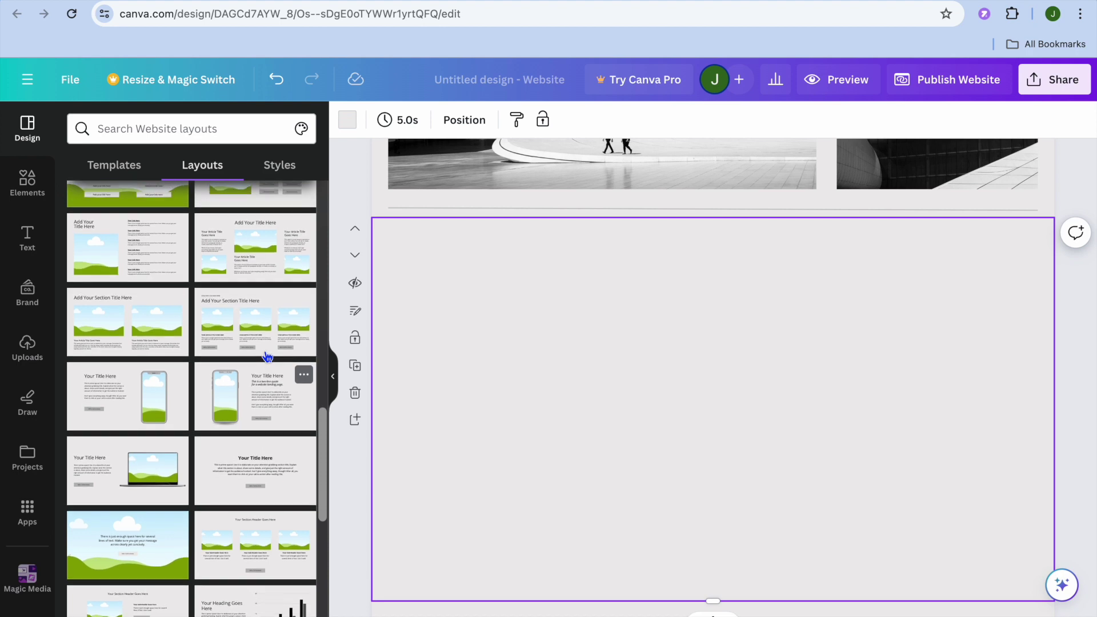
click(155, 331)
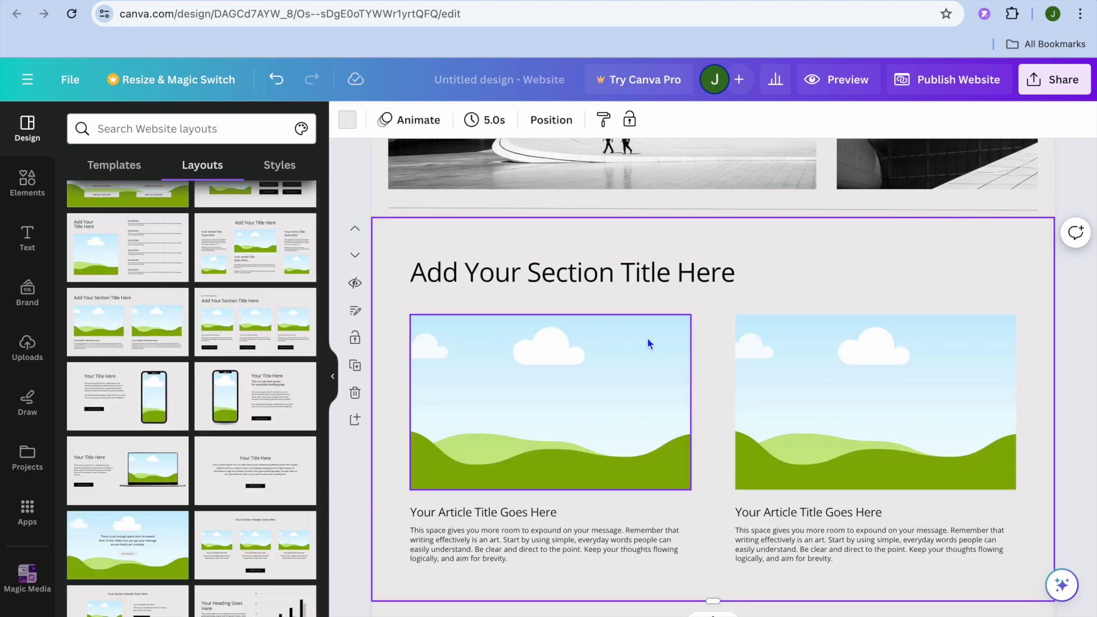
Step: Move the two-column page above the title page and select its section title text
click(354, 231)
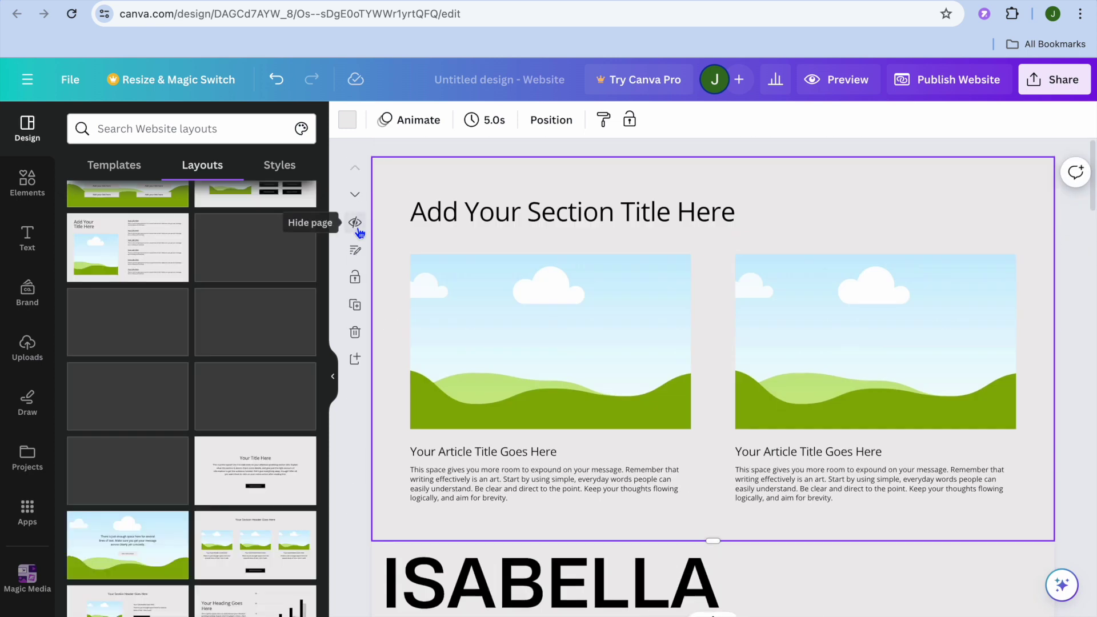
click(721, 209)
click(720, 208)
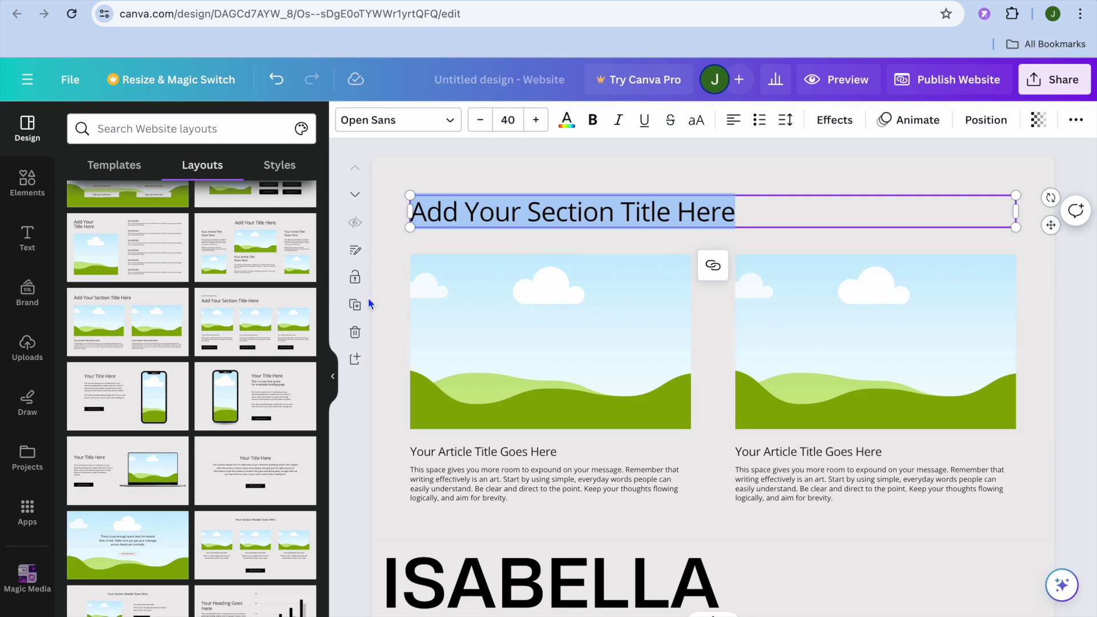
click(27, 344)
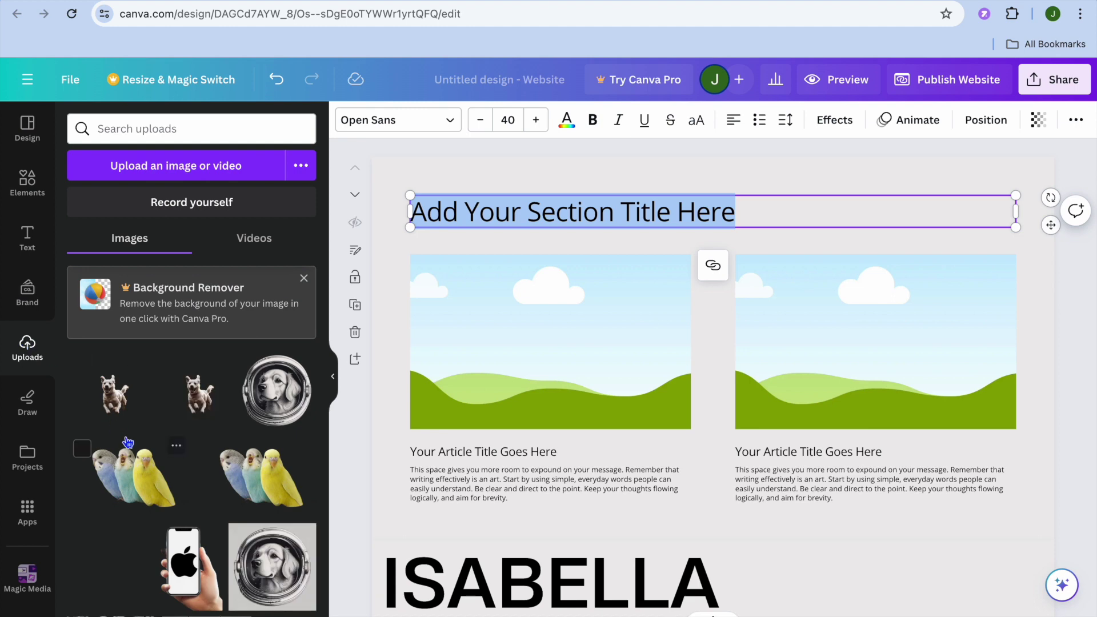
Step: Fill the left frame with the dog-and-cat cartoon and the right with the puppy-and-cat photo
scroll(133, 448, down, 10)
scroll(133, 448, up, 3)
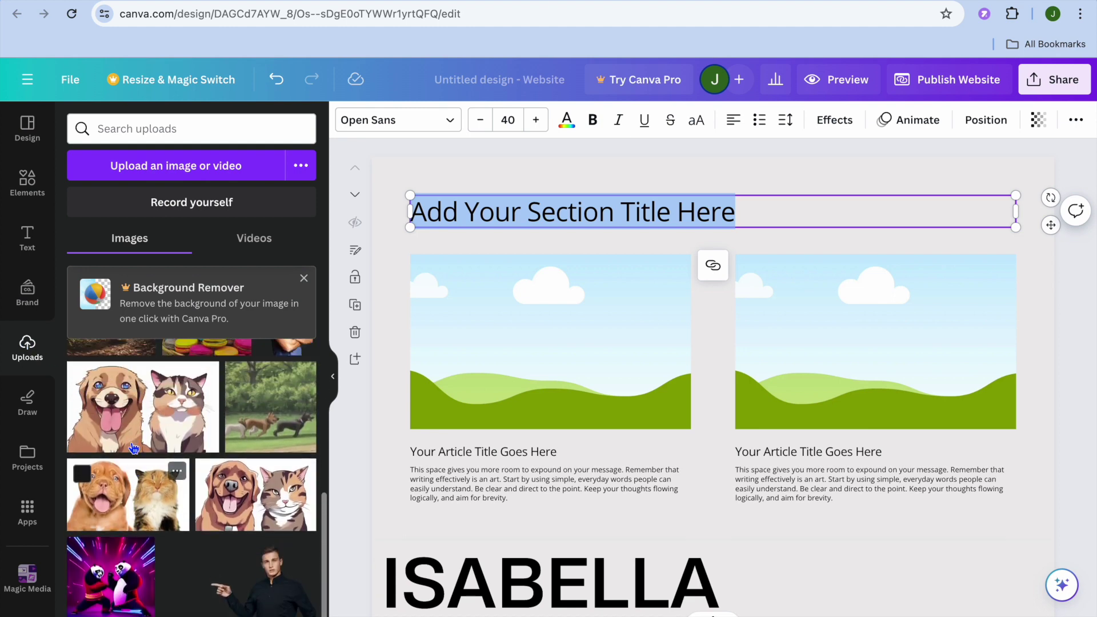
drag(138, 423, 435, 366)
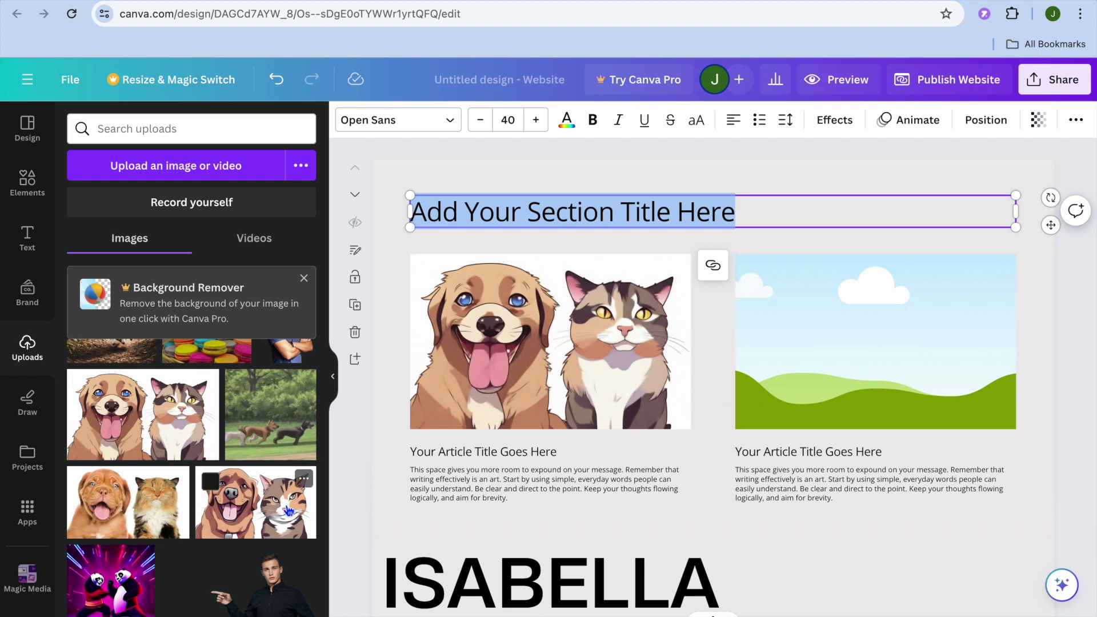
drag(674, 337, 800, 343)
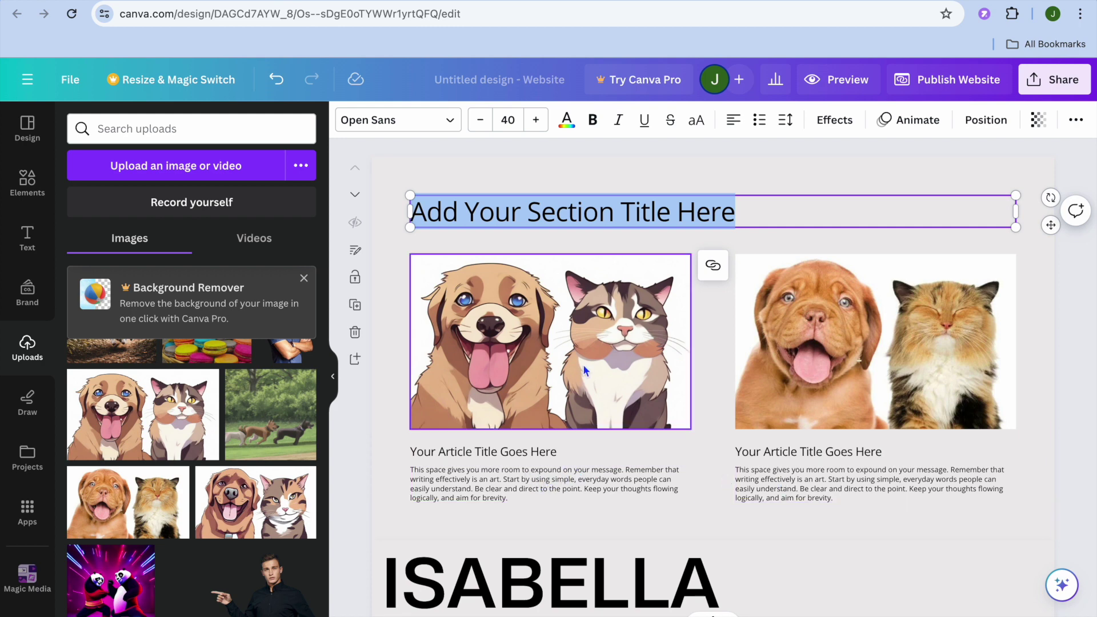
click(607, 327)
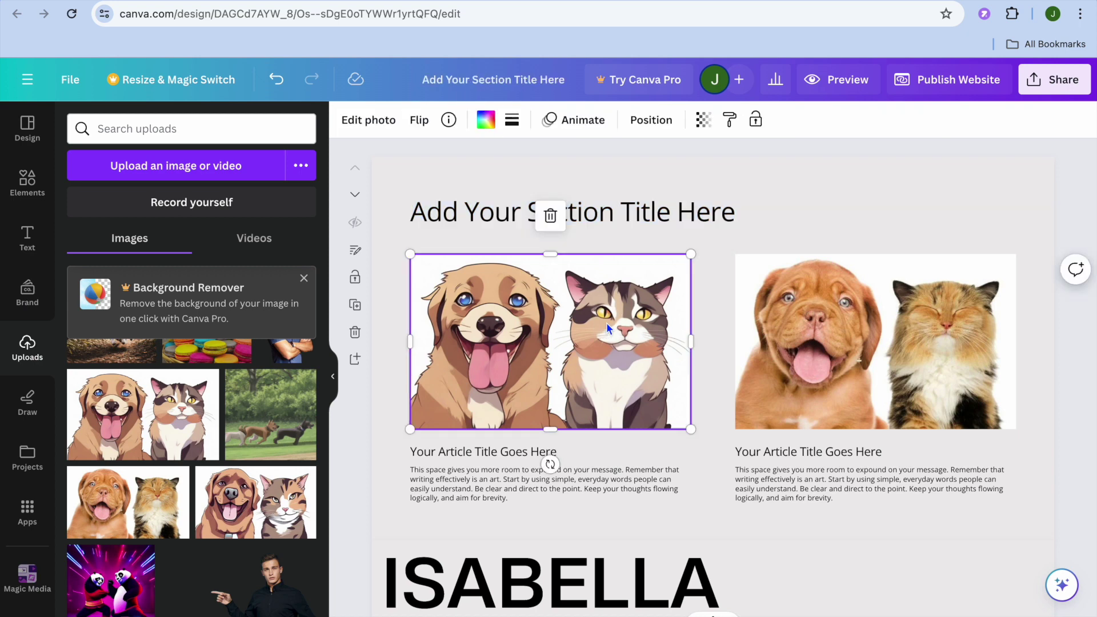
Step: Delete the two-column dog-and-cat page without adding a link to the cartoon
right_click(556, 331)
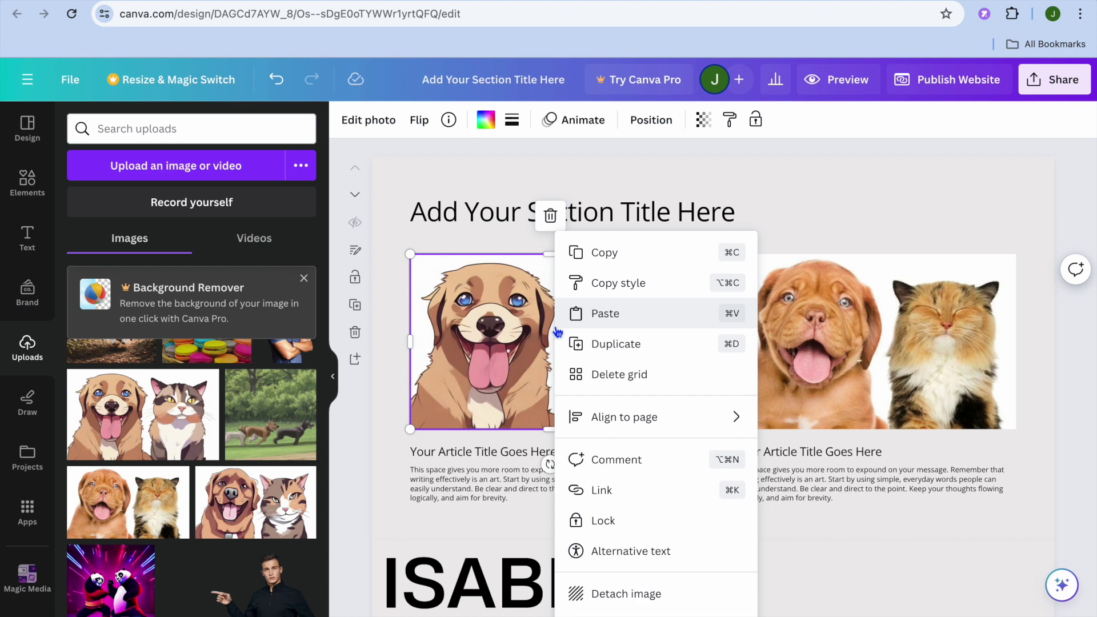
click(628, 499)
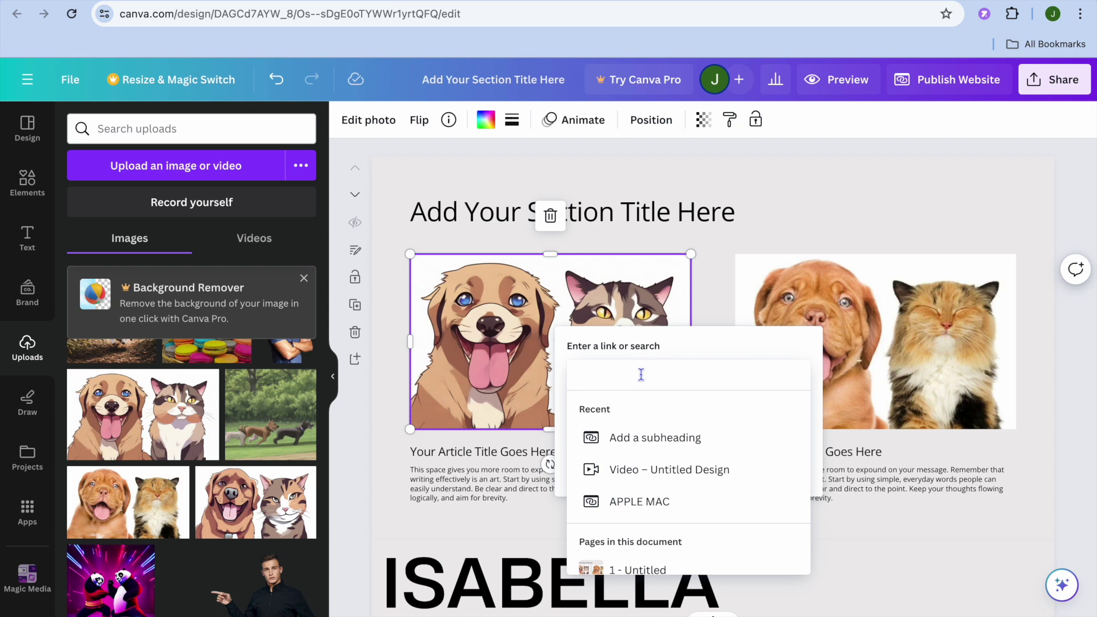
click(708, 278)
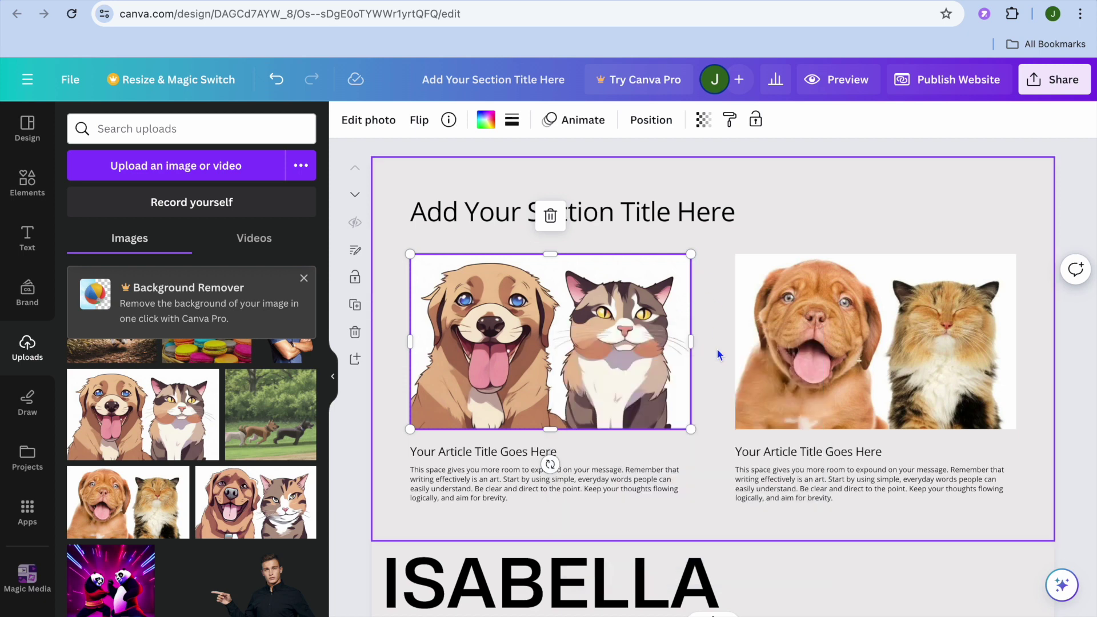
click(356, 332)
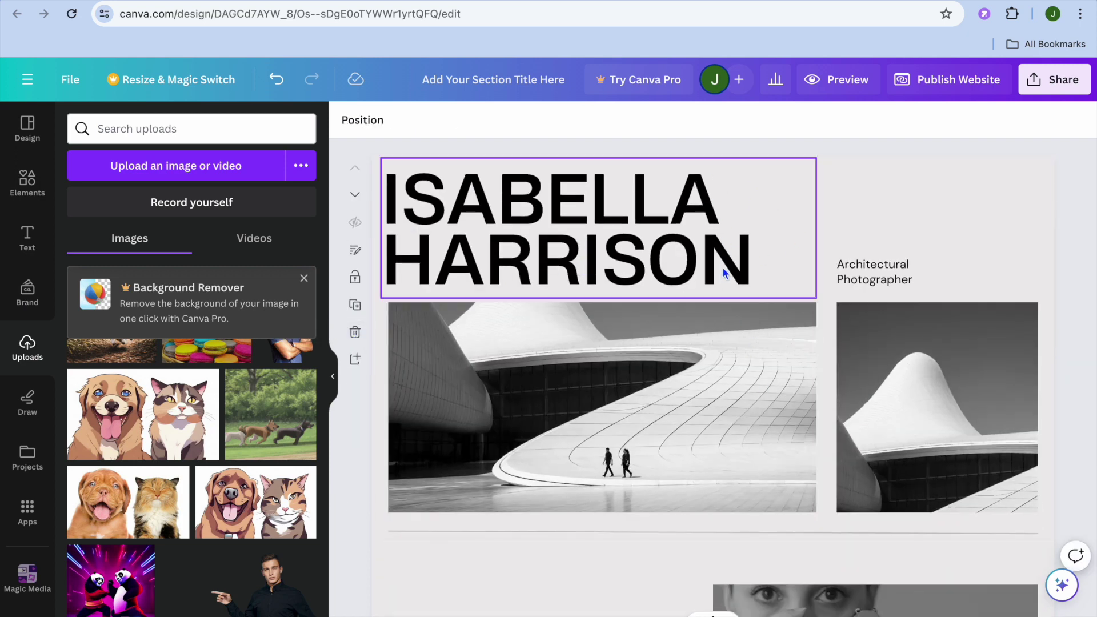
Step: Nudge the name heading up and right, then review its font size and font options
click(726, 268)
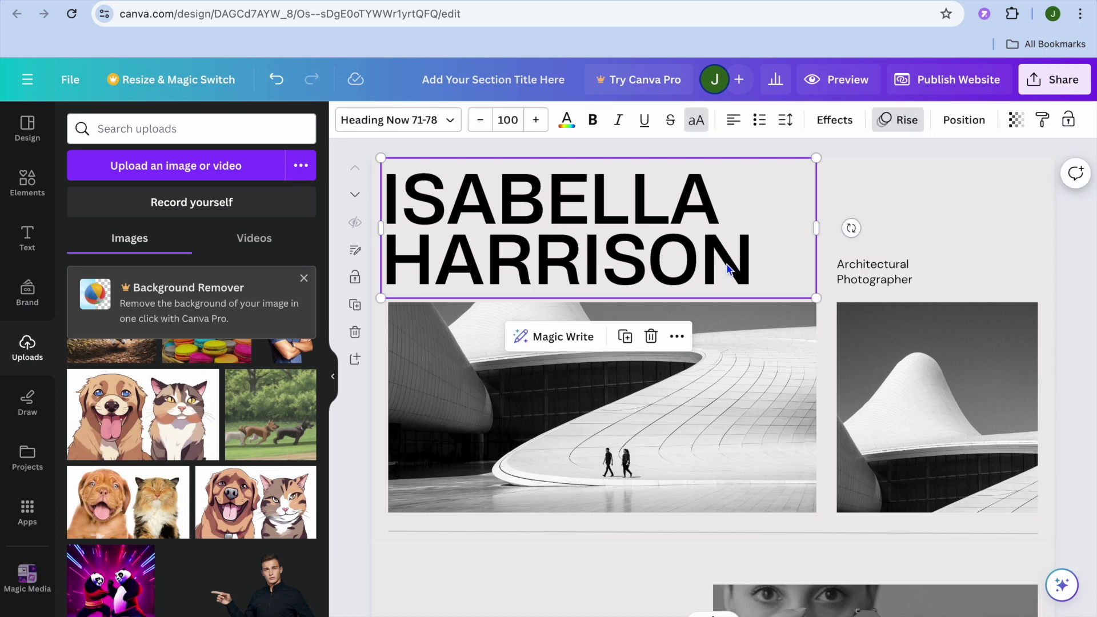
drag(752, 260, 375, 197)
click(708, 234)
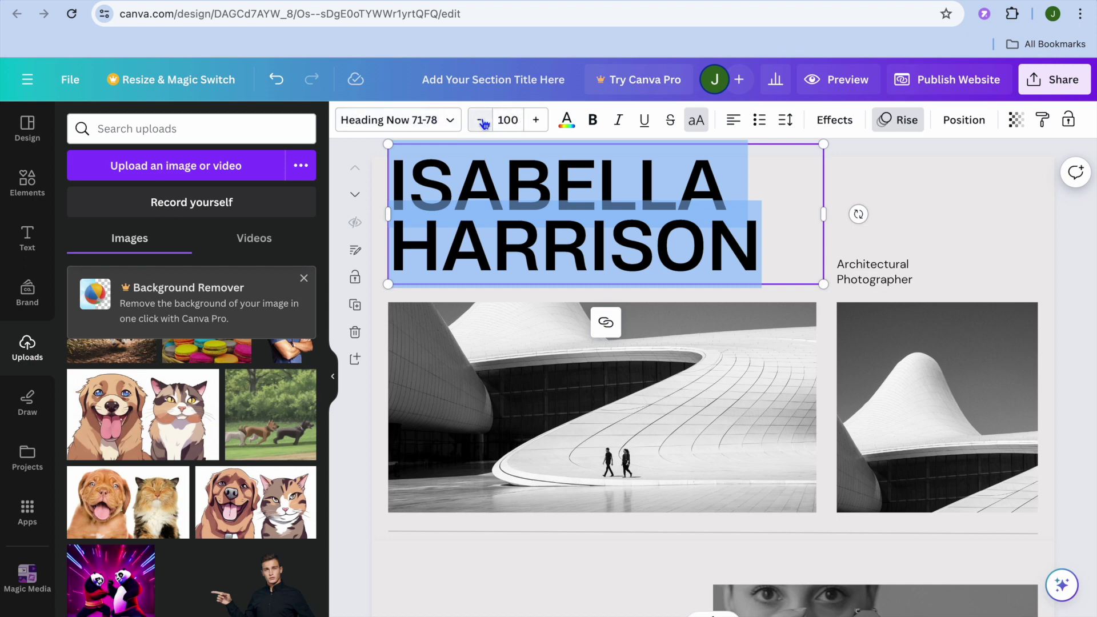
click(508, 121)
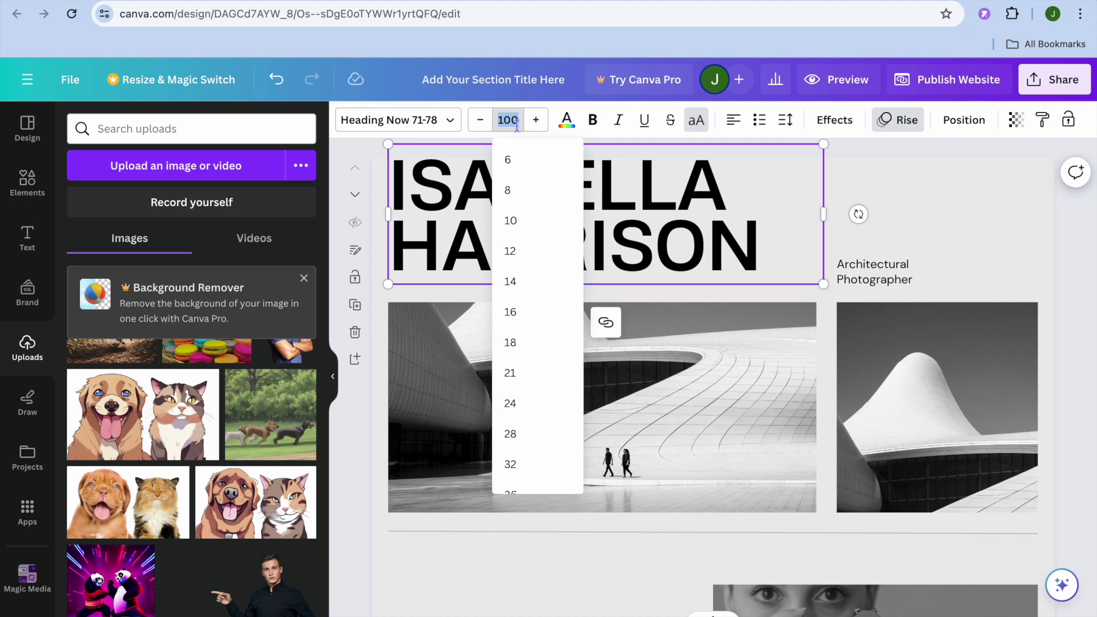
click(415, 123)
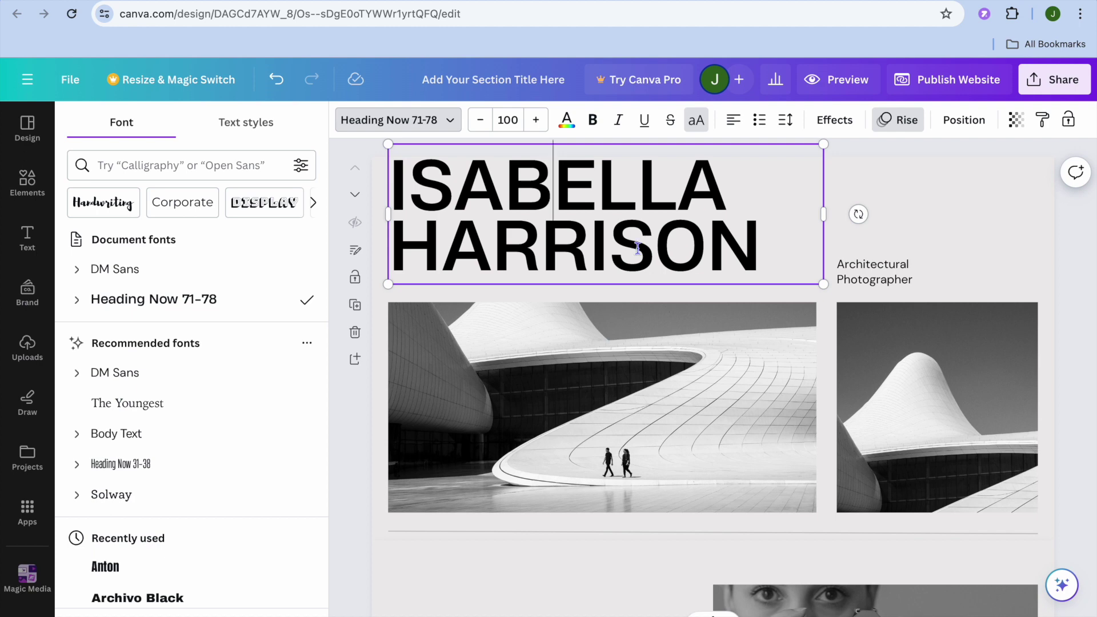
scroll(676, 340, down, 3)
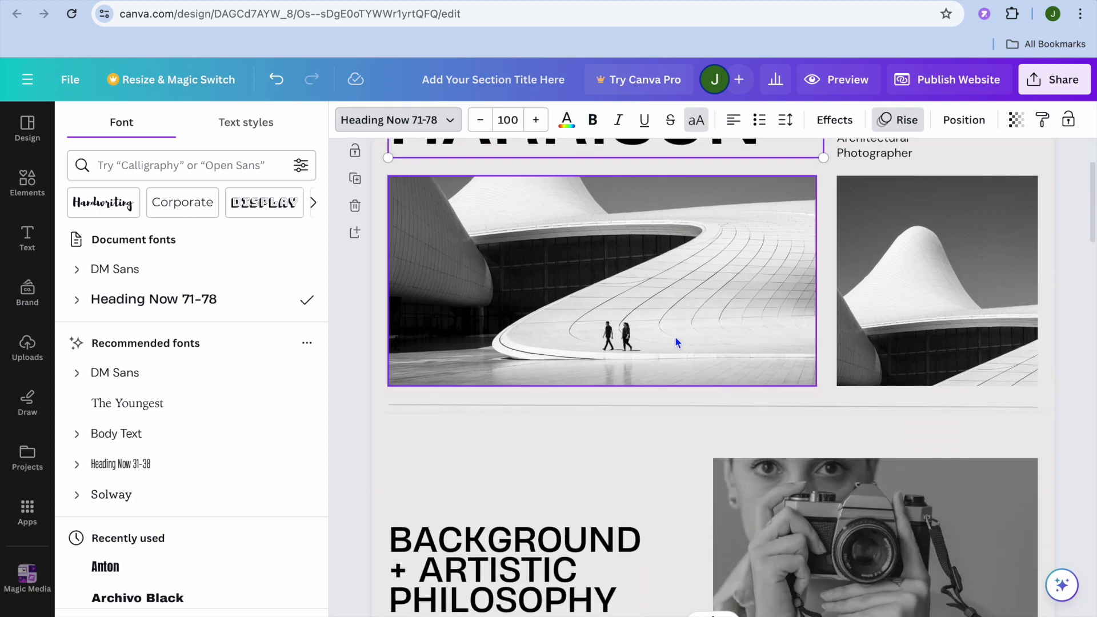
Step: Select the large and the smaller building photos on the title page
click(676, 341)
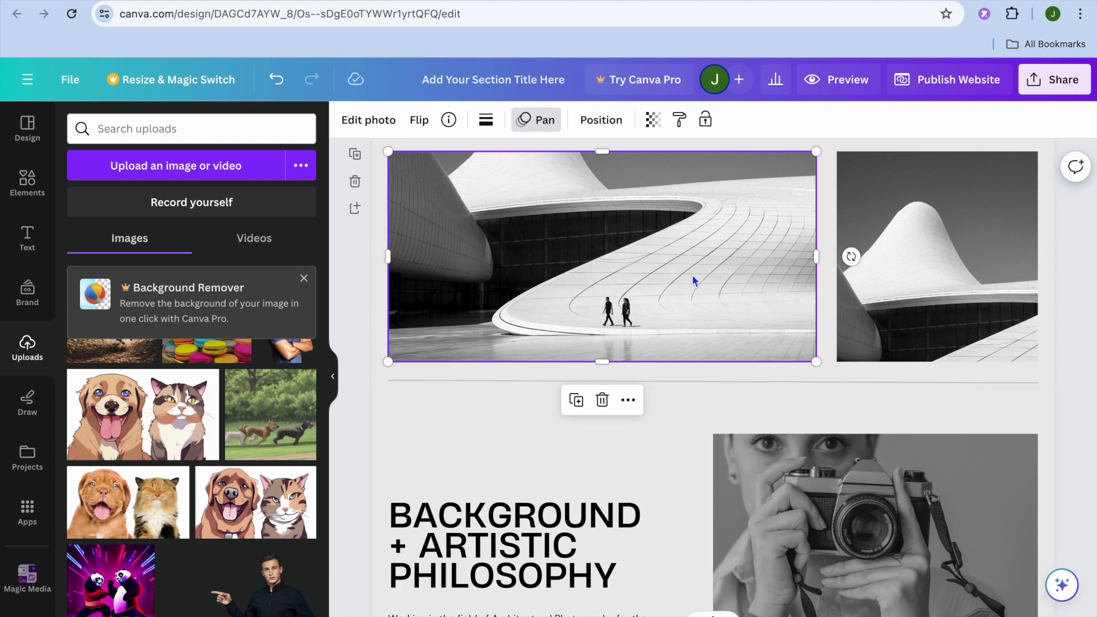
click(973, 275)
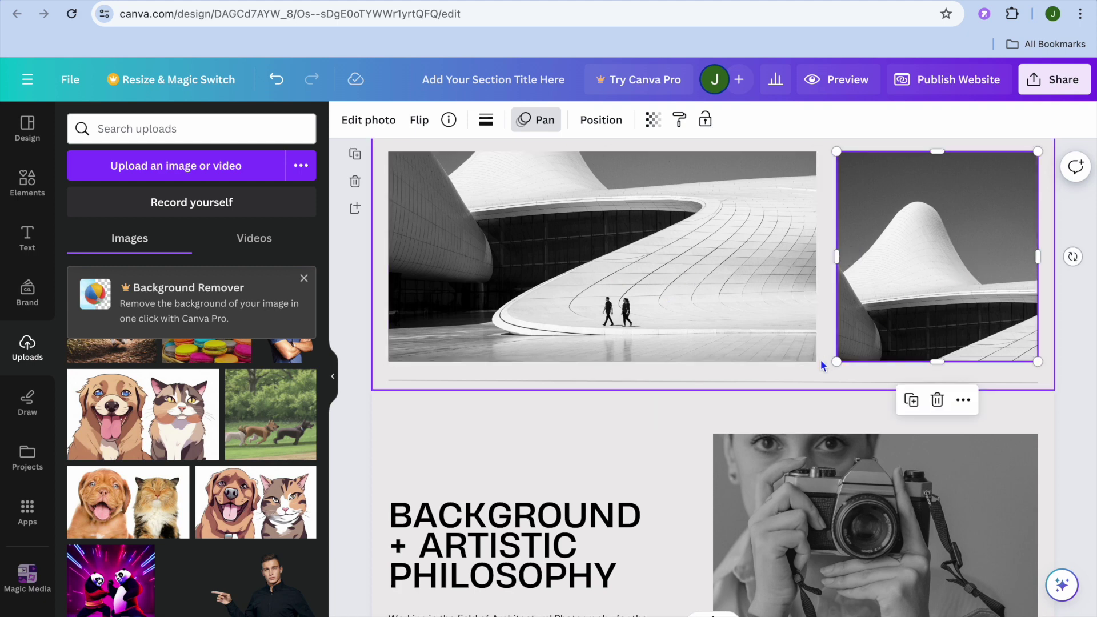
scroll(731, 482, down, 1)
scroll(729, 477, down, 4)
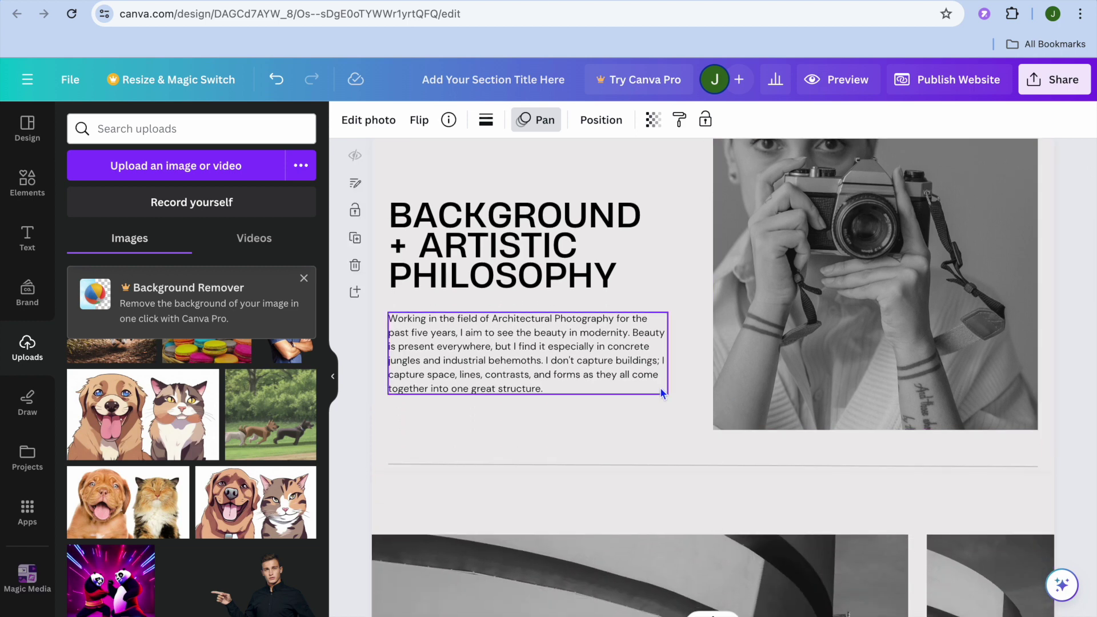
scroll(698, 574, down, 7)
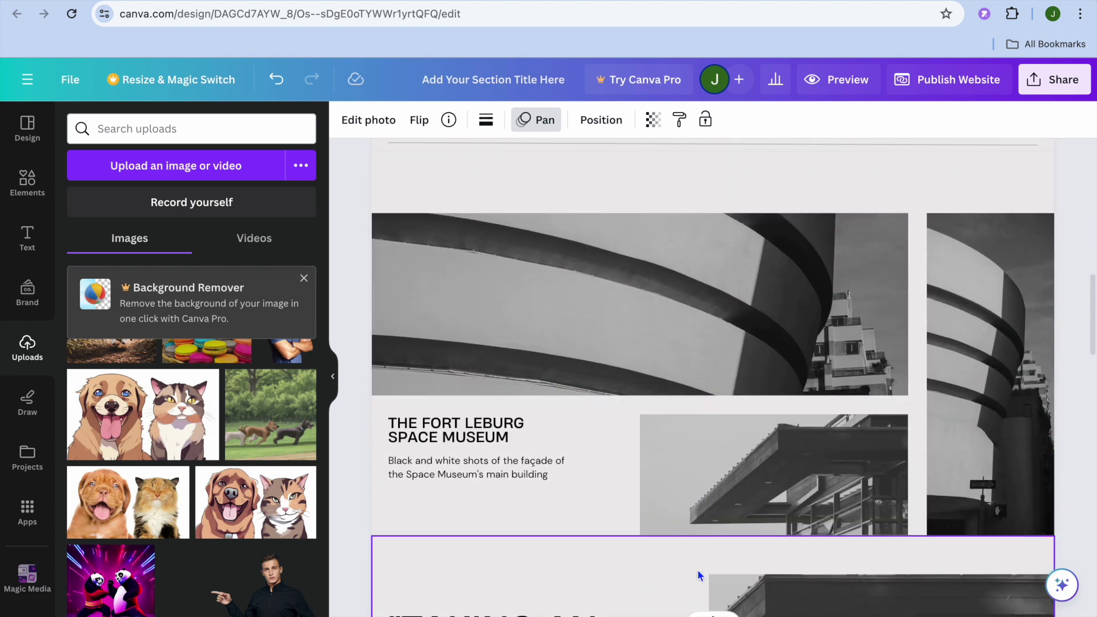
scroll(697, 569, up, 1)
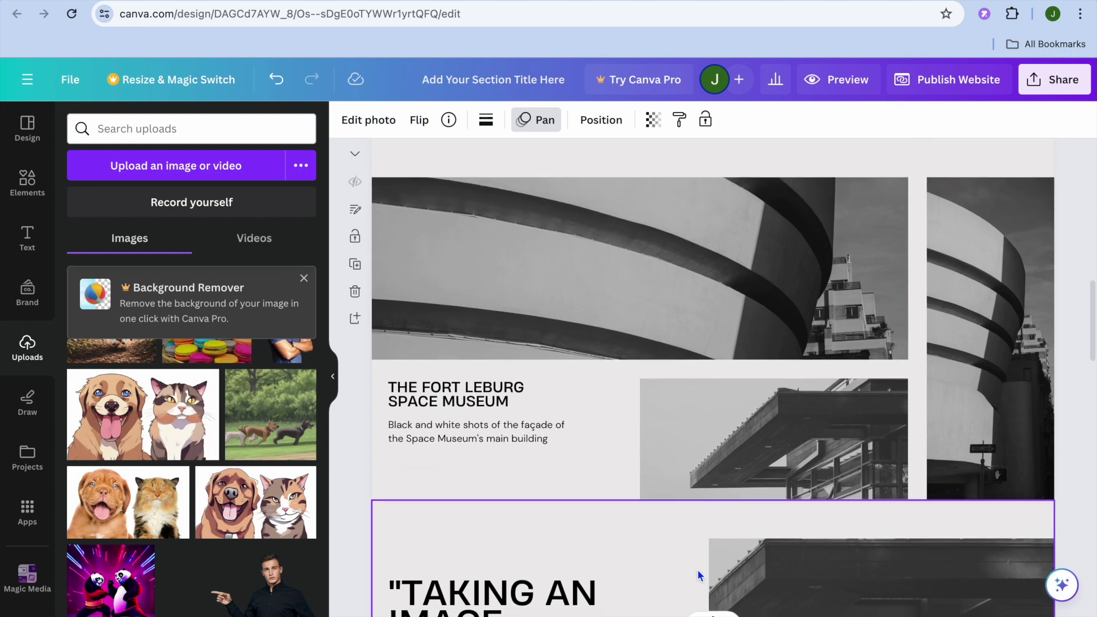
scroll(697, 569, down, 10)
scroll(697, 569, down, 12)
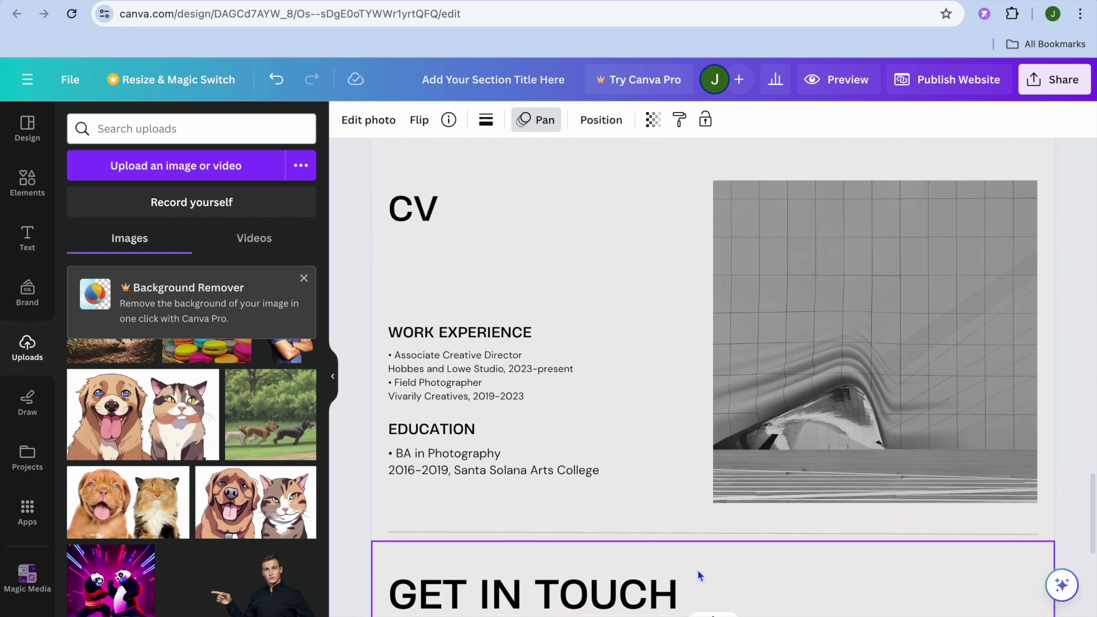
scroll(697, 569, up, 2)
scroll(697, 569, up, 20)
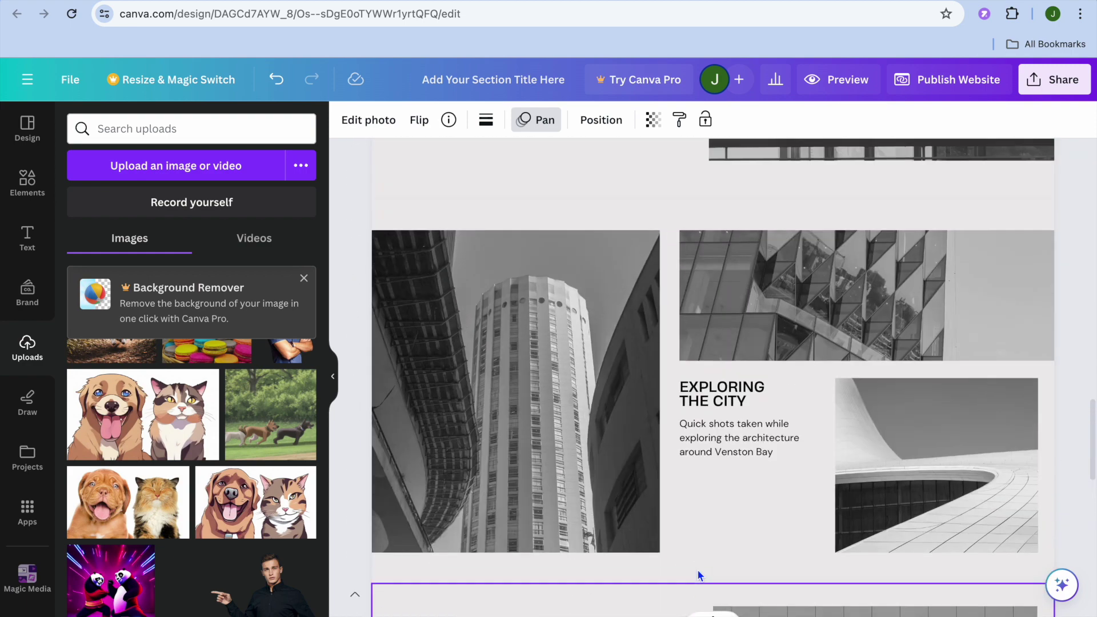
scroll(697, 569, up, 5)
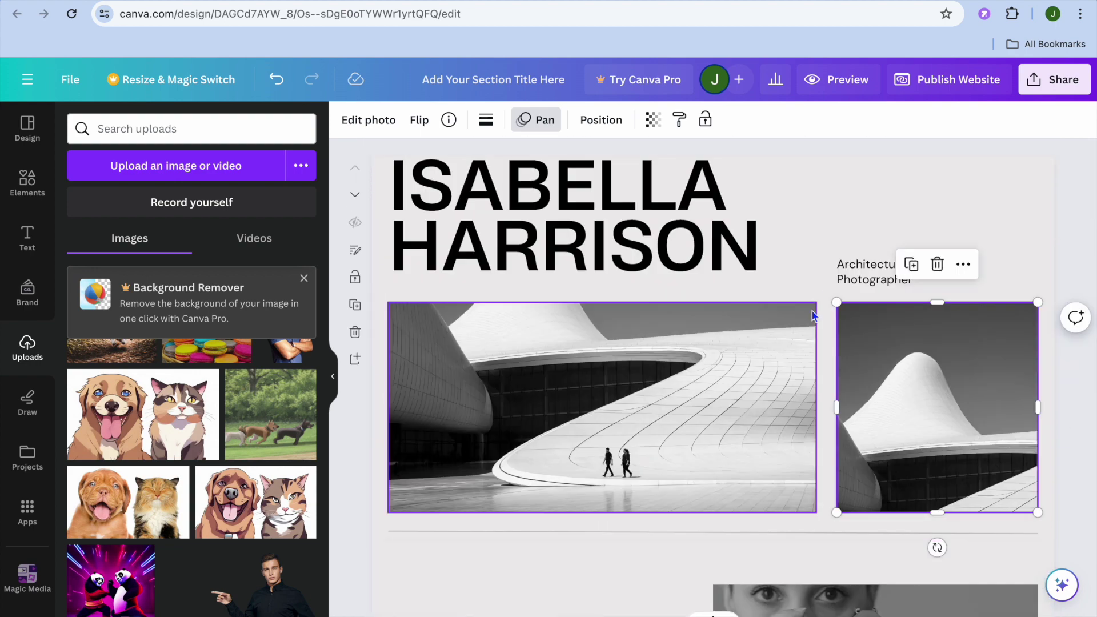
Step: Select the top title section and show its background colour swatches
click(838, 146)
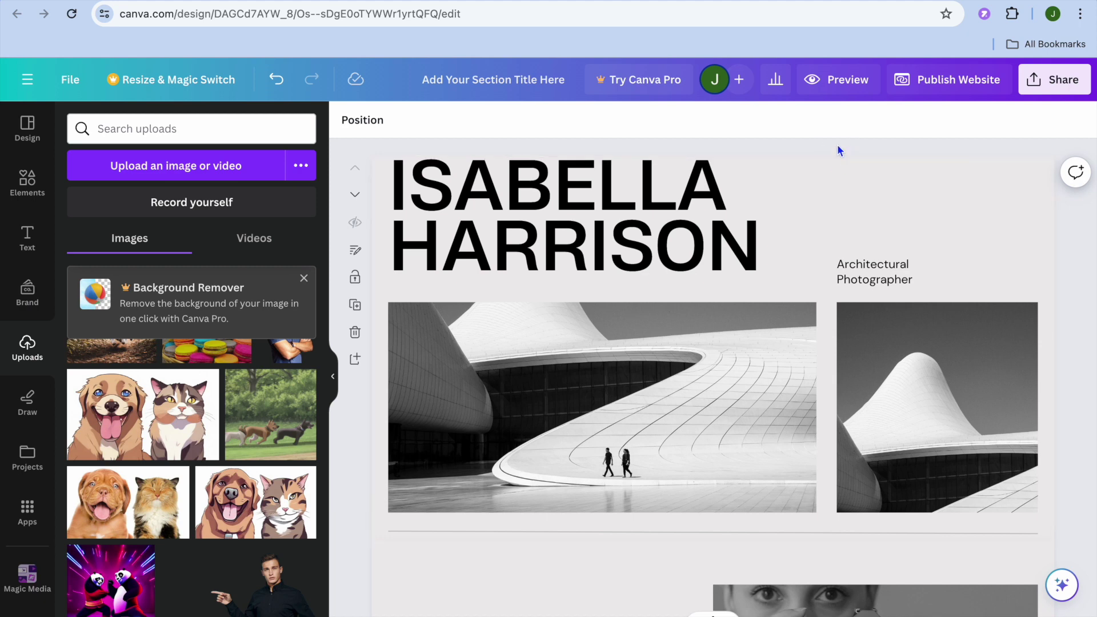
click(838, 175)
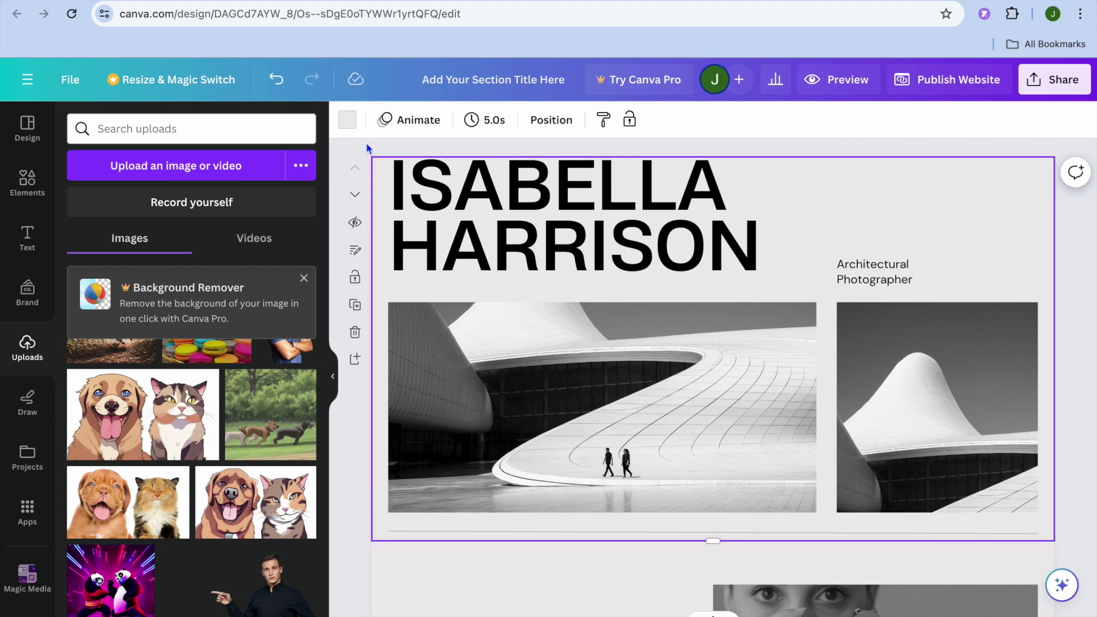
click(347, 122)
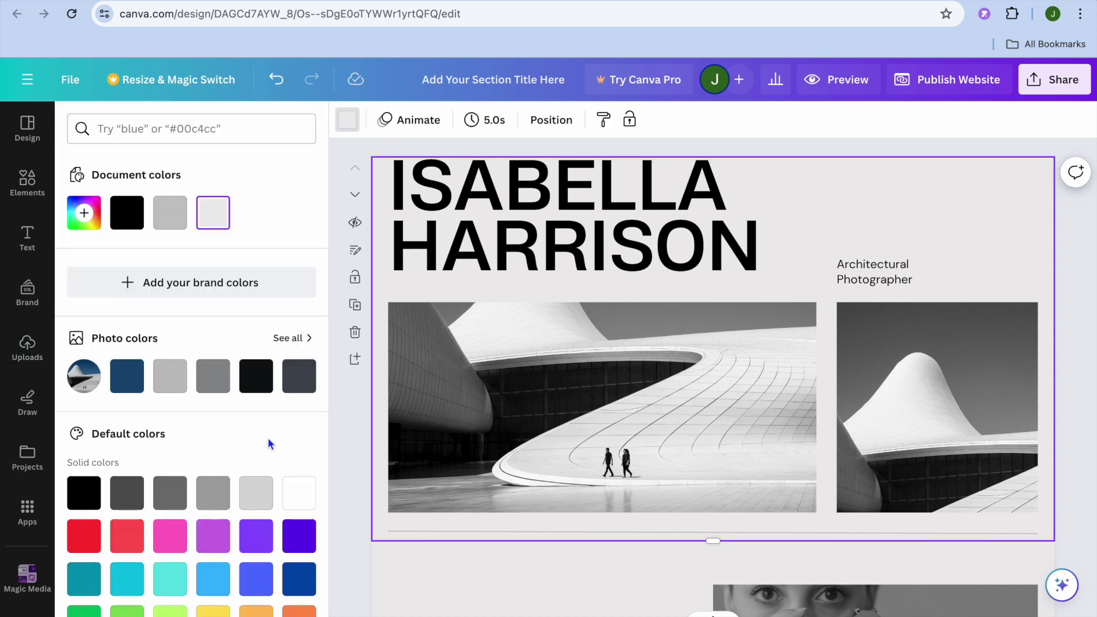
scroll(267, 437, down, 4)
scroll(267, 437, up, 4)
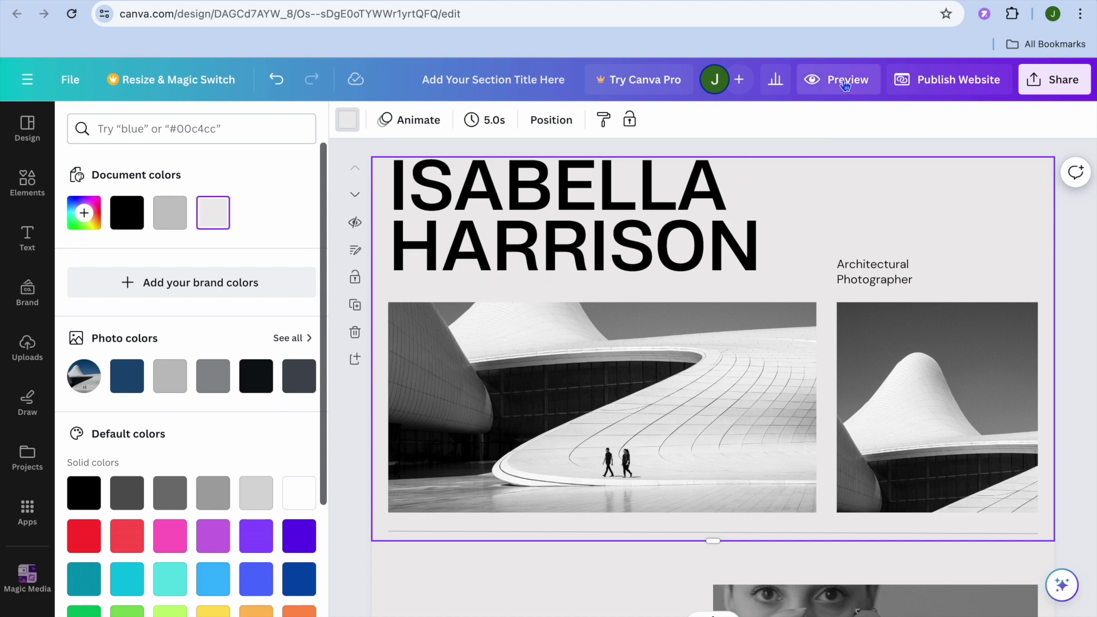
Step: Preview the website twice, closing the preview each time to return to the editor
click(845, 83)
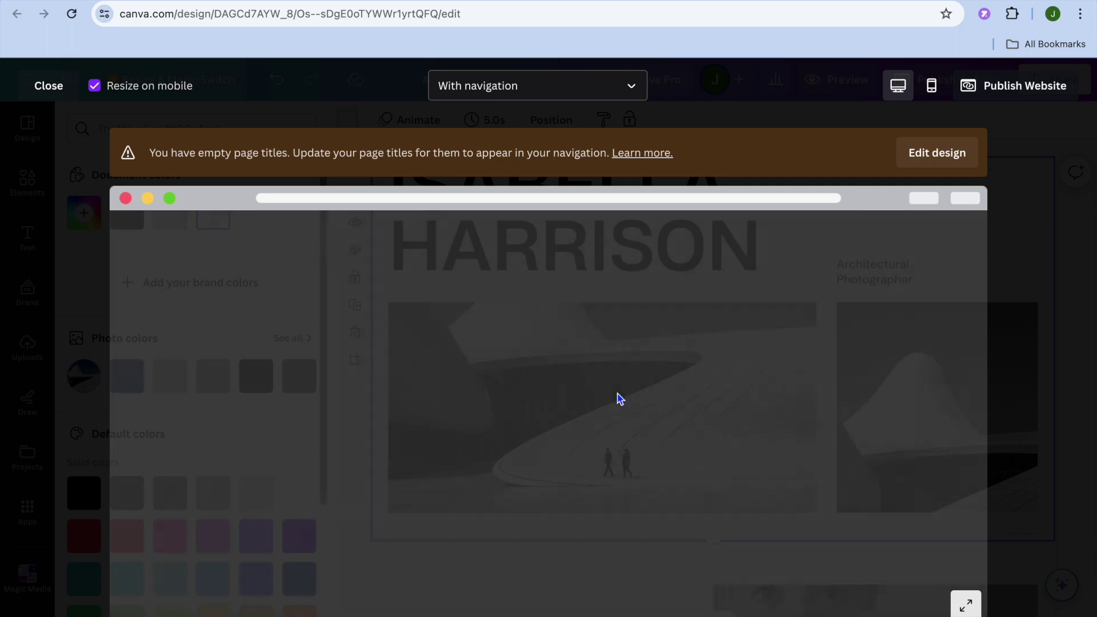
click(48, 85)
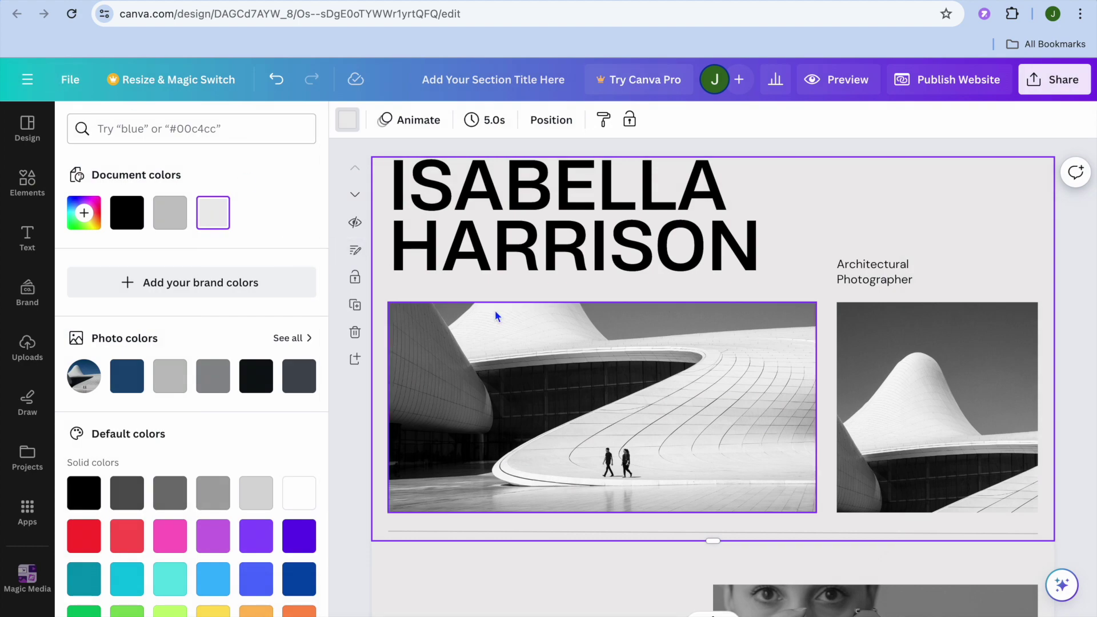
scroll(495, 311, down, 3)
scroll(495, 310, up, 5)
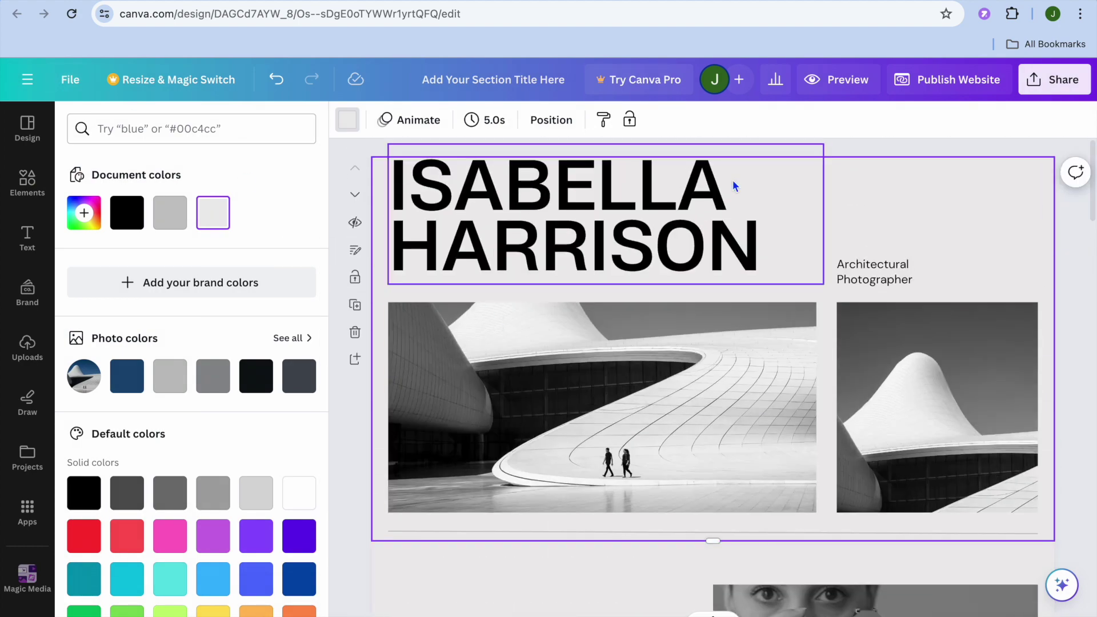
click(838, 80)
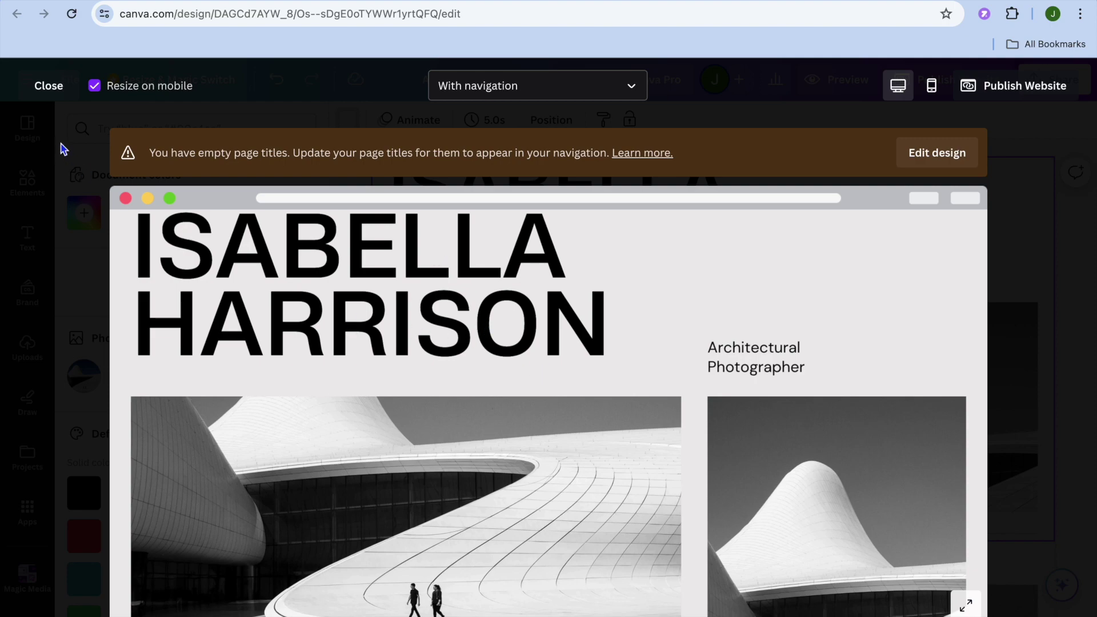
click(50, 97)
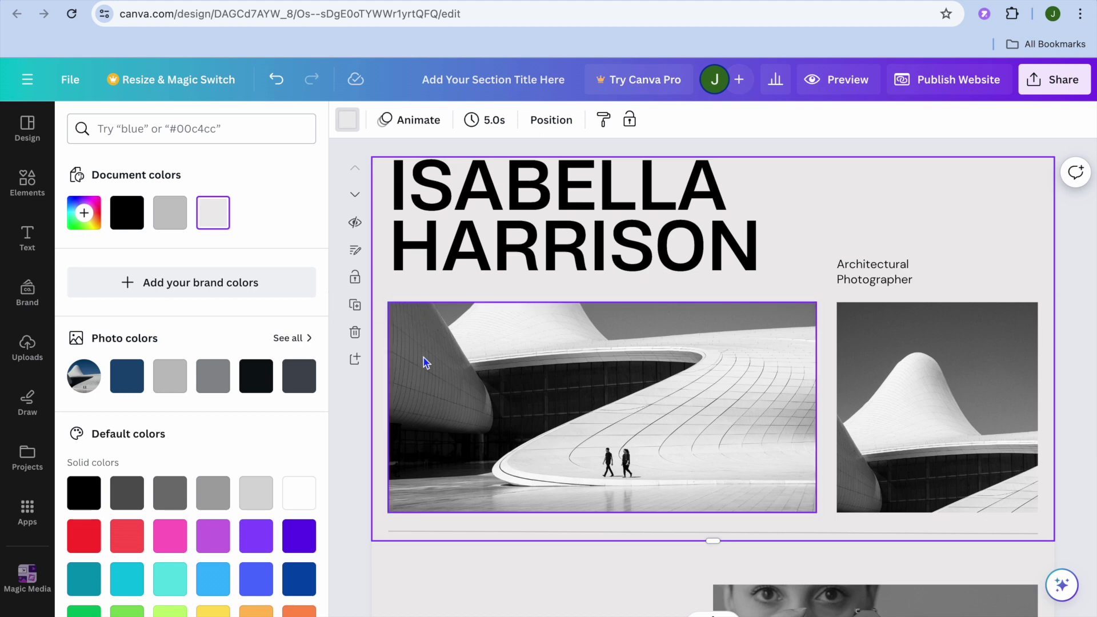
scroll(423, 363, down, 4)
Step: Title page 1 'home' in the page notes panel
scroll(423, 363, up, 4)
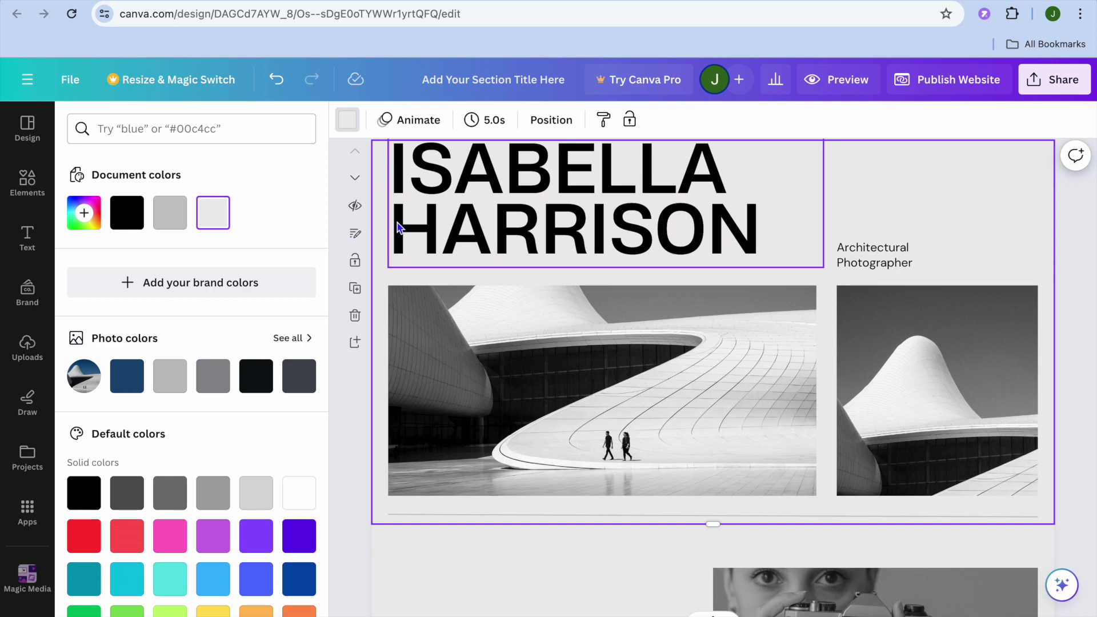
click(355, 236)
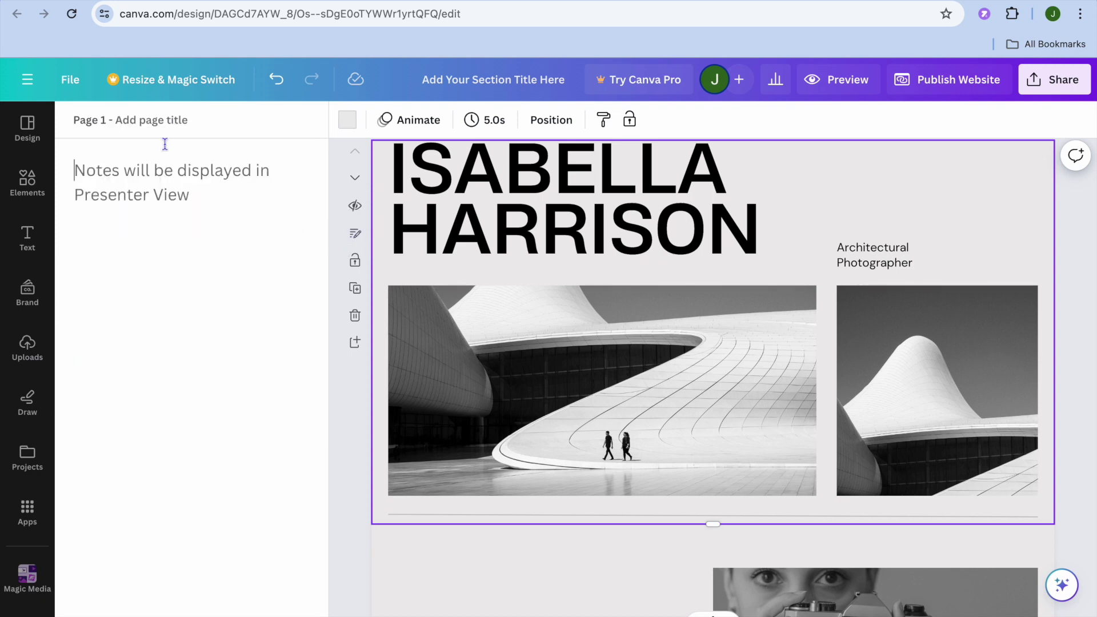
click(145, 126)
text(home)
click(353, 392)
Step: Give the artistic page the title 'artistic'
scroll(353, 392, down, 5)
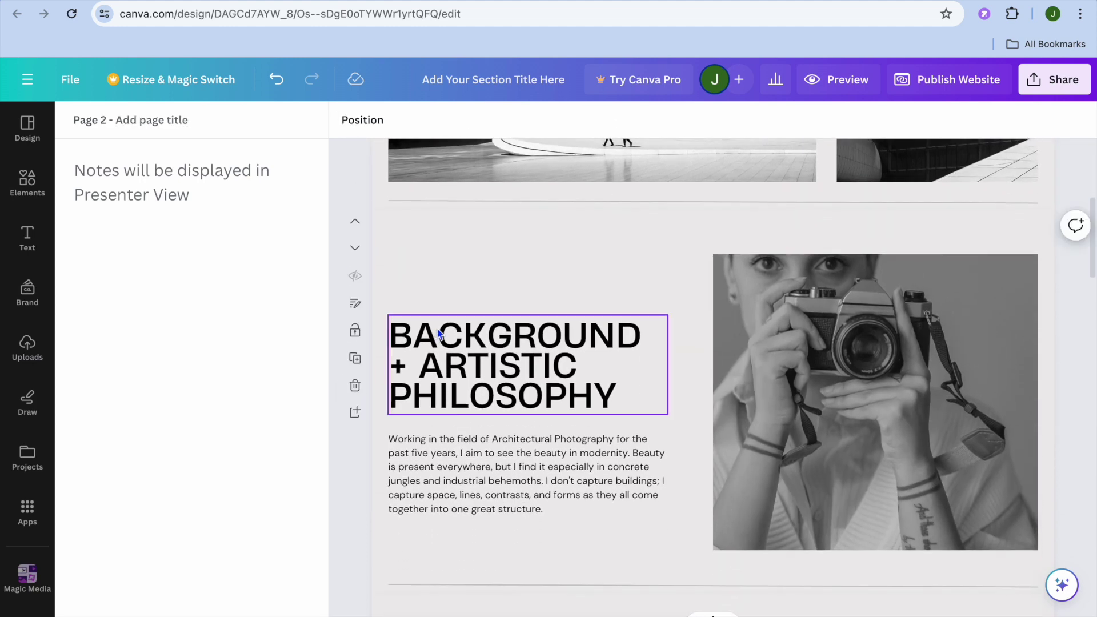
click(432, 263)
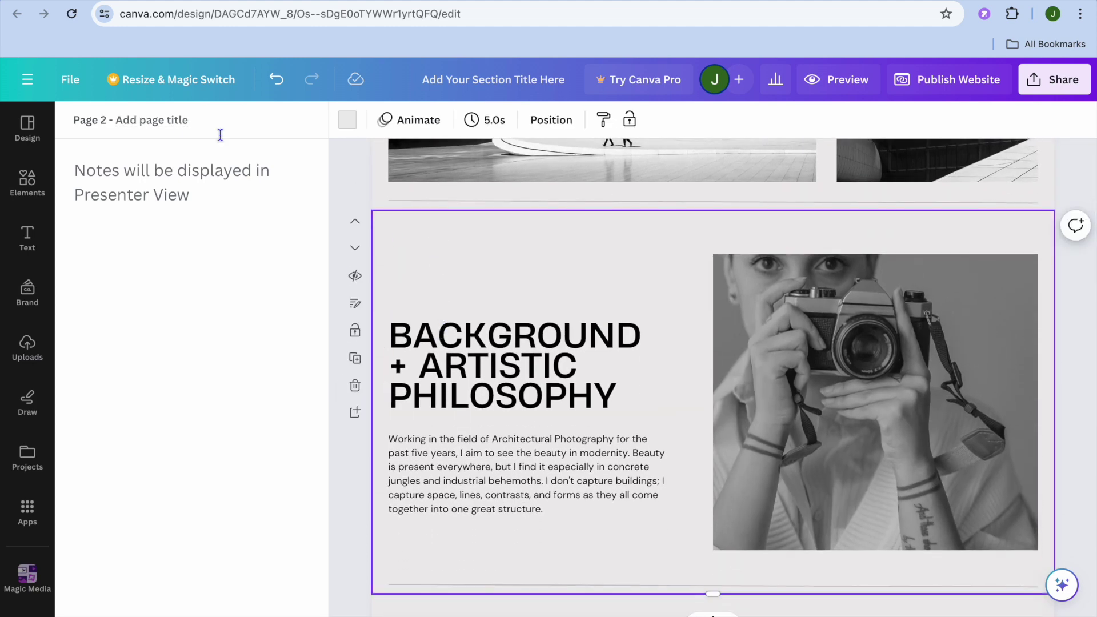
click(178, 123)
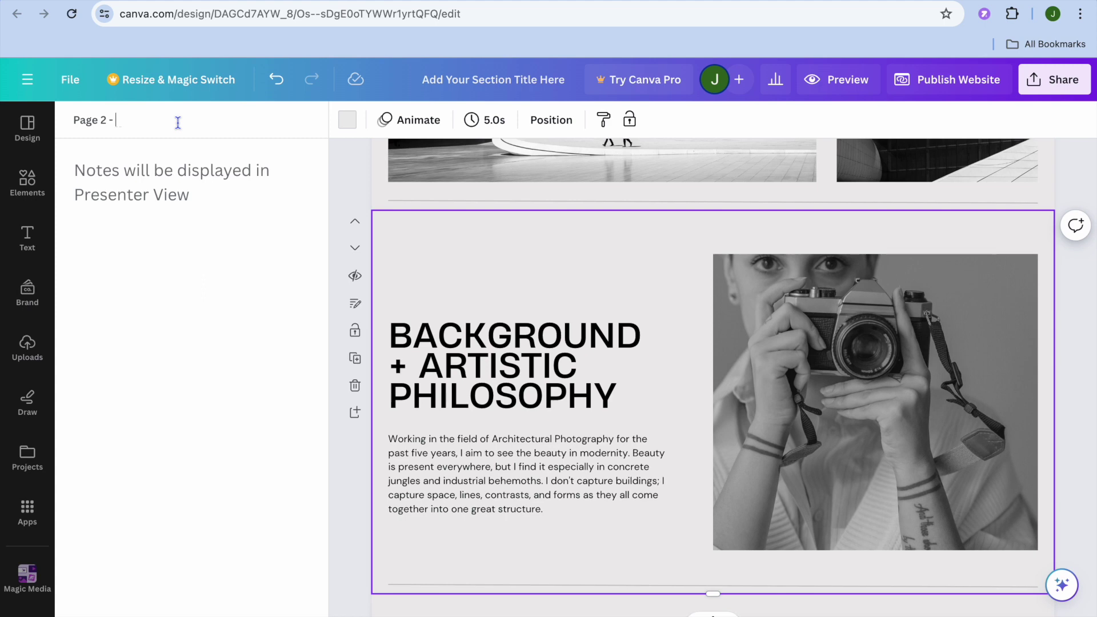
text(a)
scroll(437, 275, down, 10)
scroll(437, 275, up, 3)
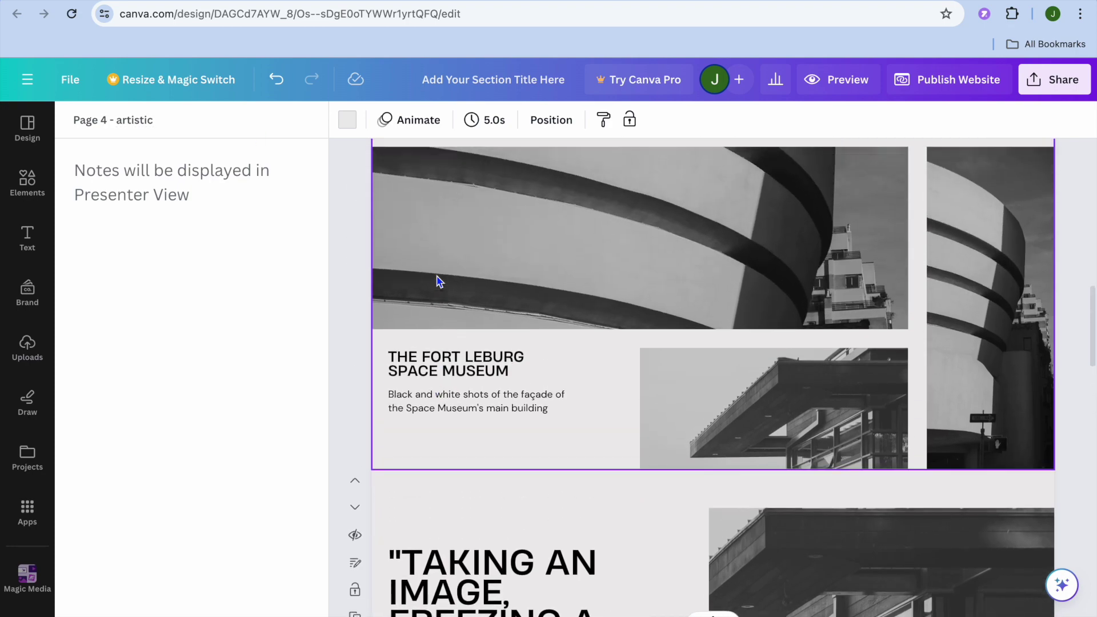
scroll(438, 281, up, 5)
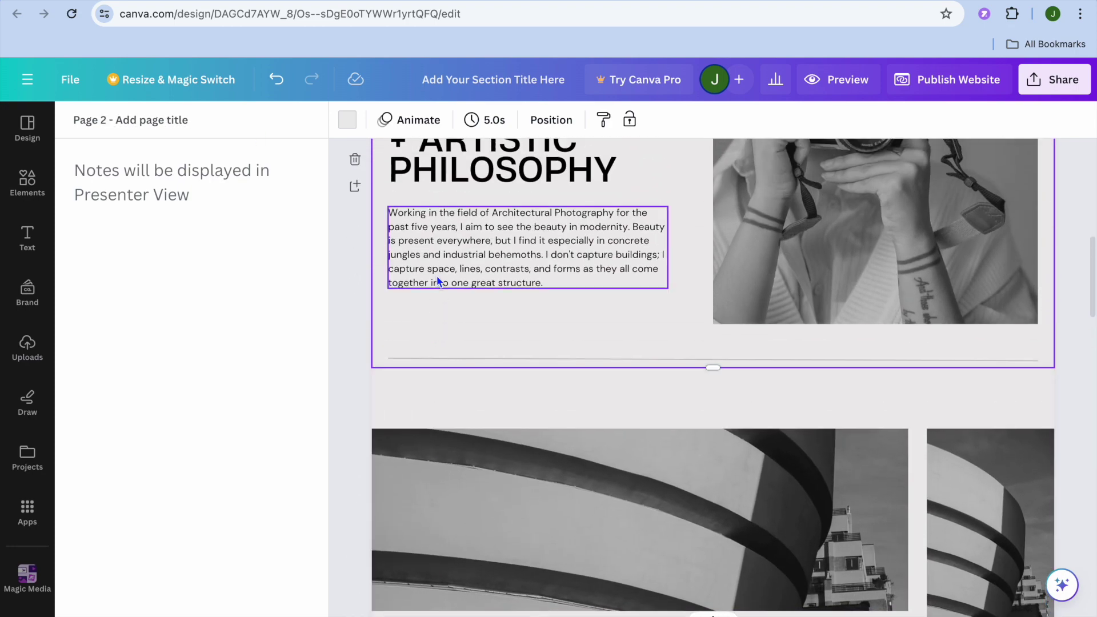
scroll(437, 280, up, 1)
Step: Begin titling page 3 'test'
click(417, 420)
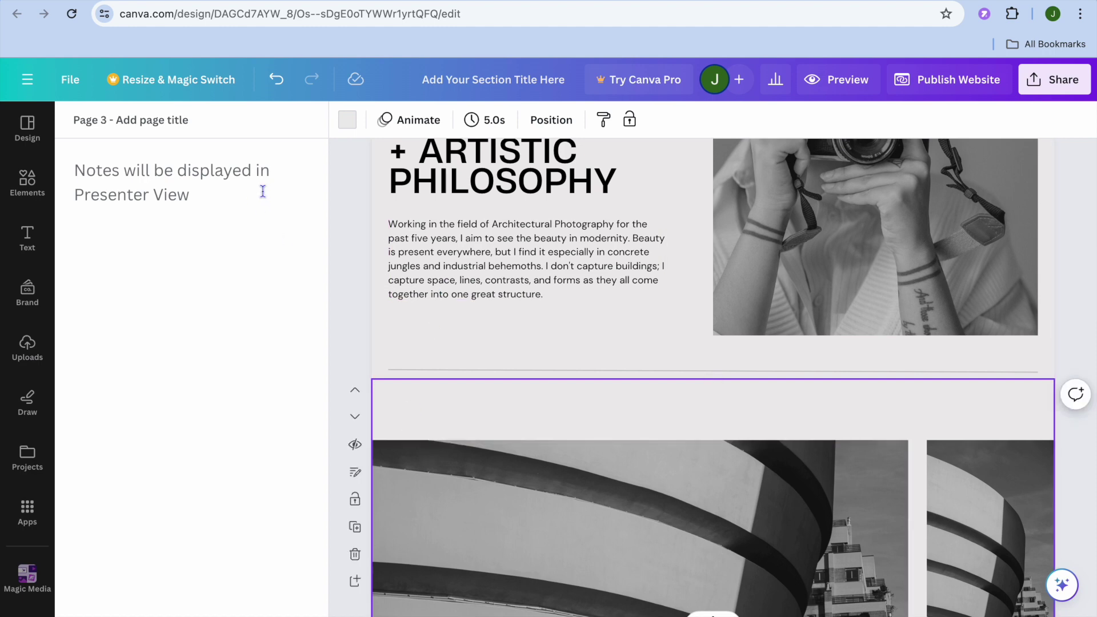
click(205, 130)
text(test)
Step: Select the entire quote text on the artistic page
scroll(477, 499, down, 6)
click(449, 364)
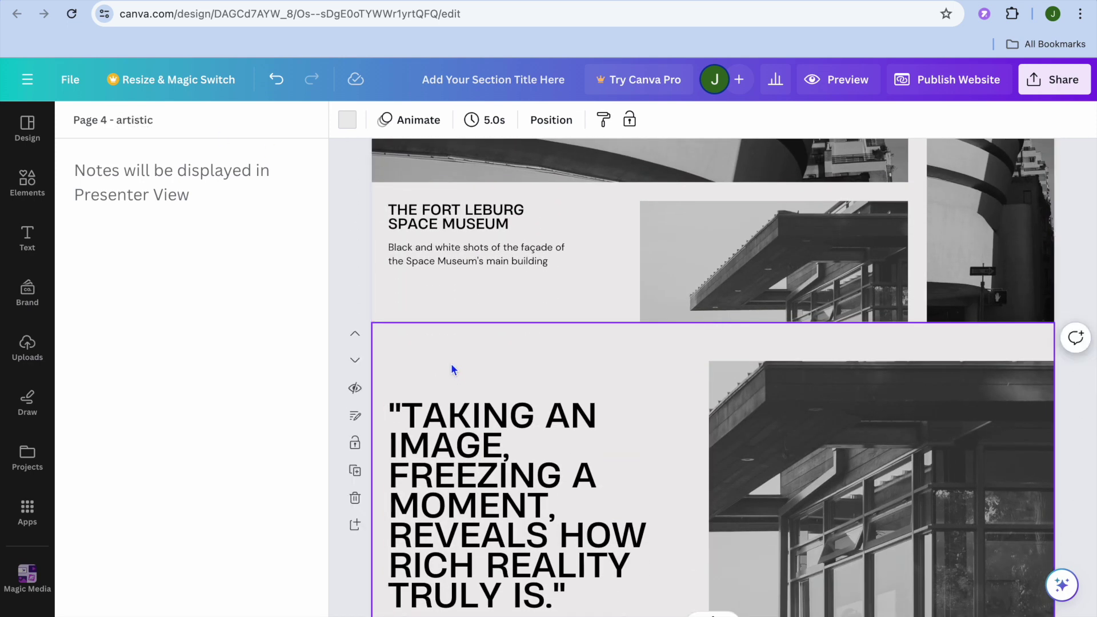
scroll(451, 366, down, 5)
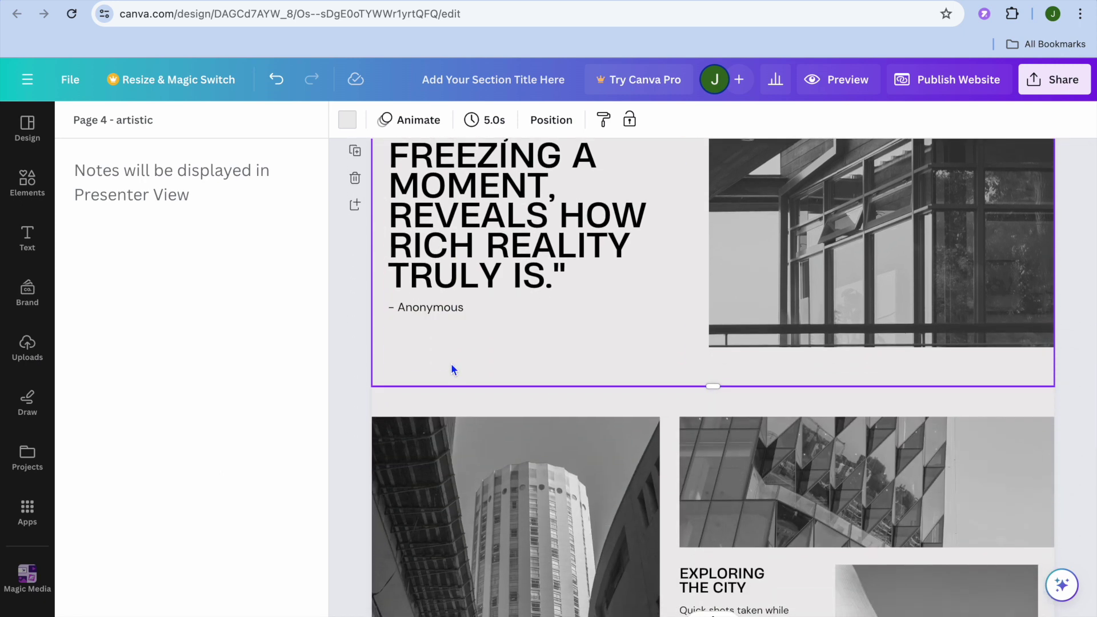
scroll(451, 365, up, 2)
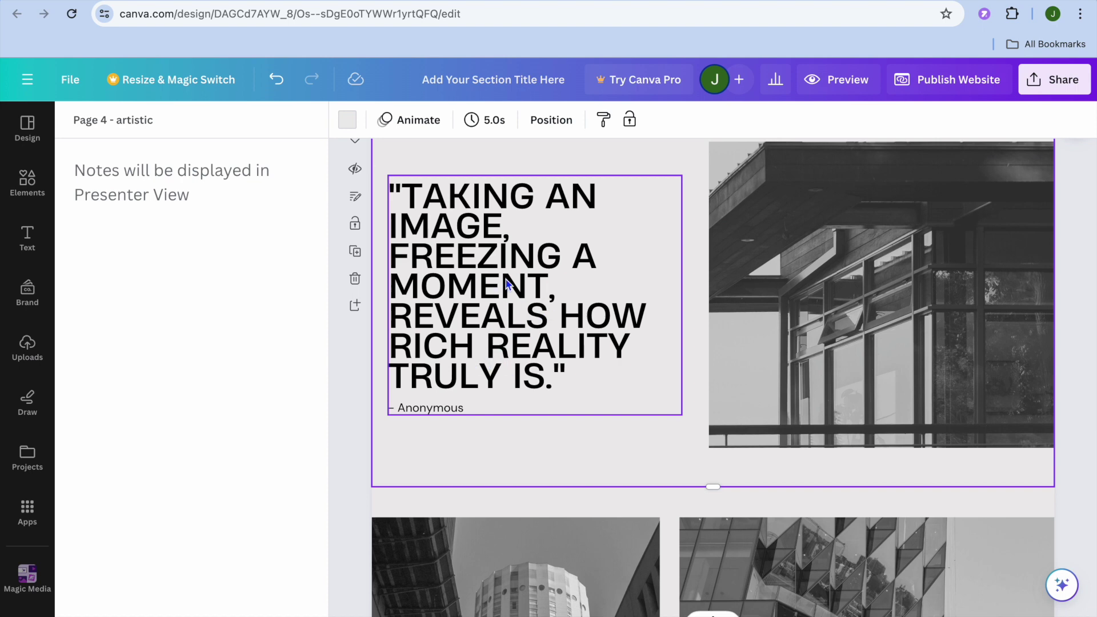
click(552, 378)
click(558, 367)
drag(558, 368, 387, 219)
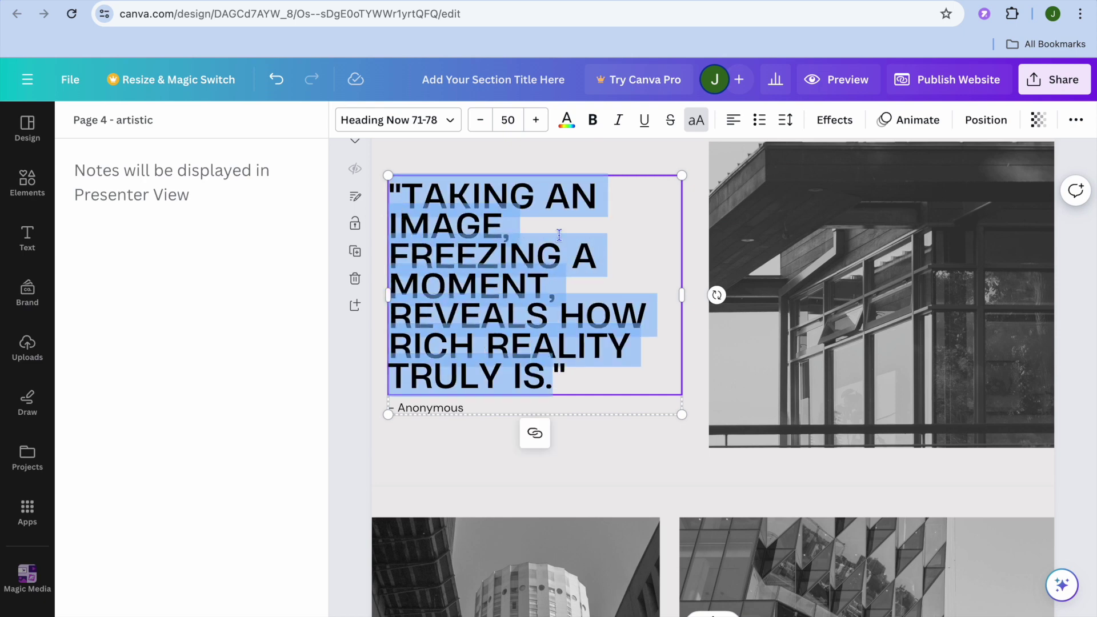
Step: Link the quote to page '1 - home' and confirm with Done
click(534, 437)
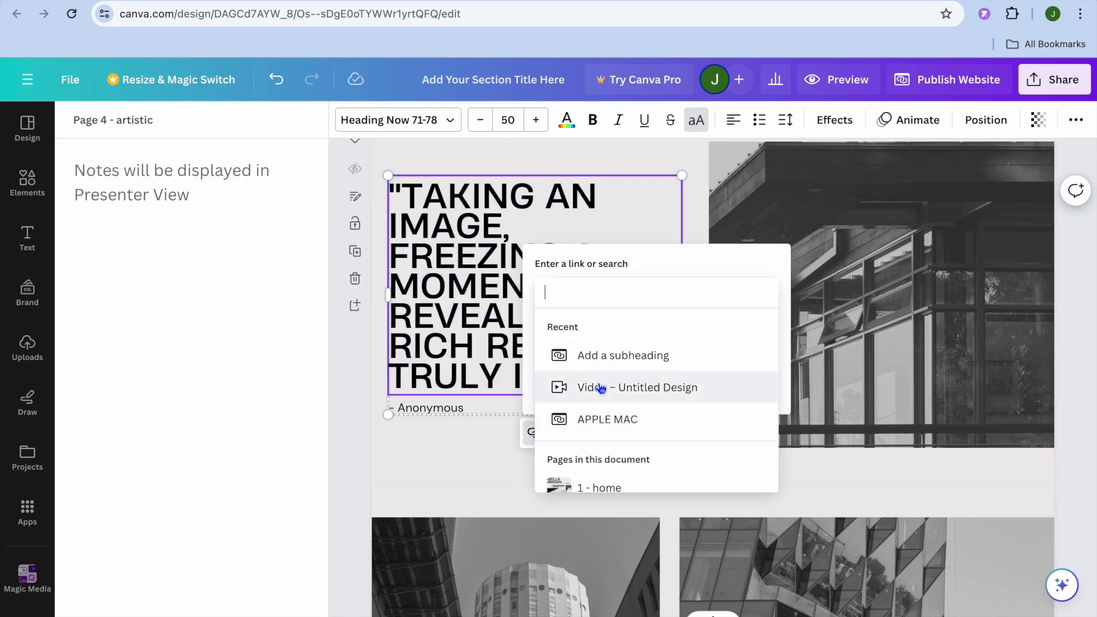
scroll(612, 426, down, 3)
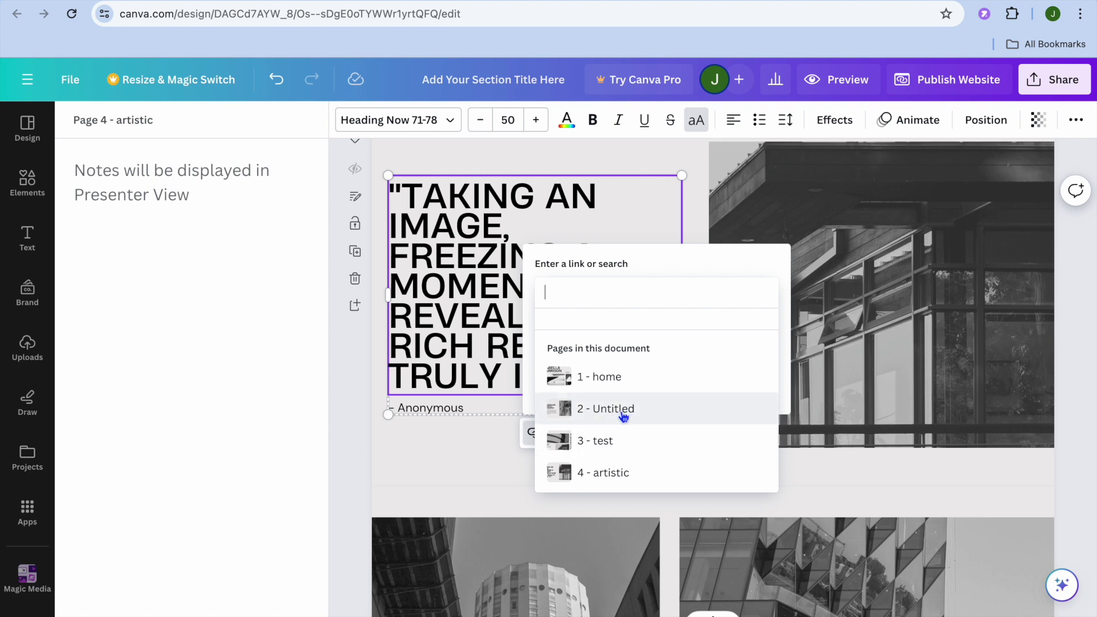
click(614, 378)
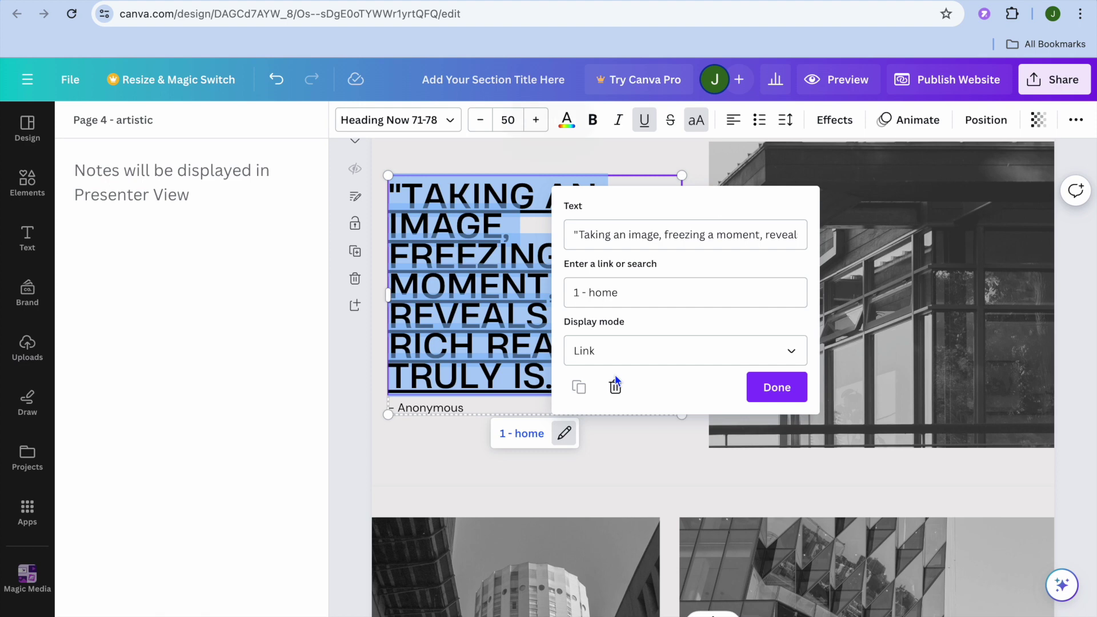
click(753, 393)
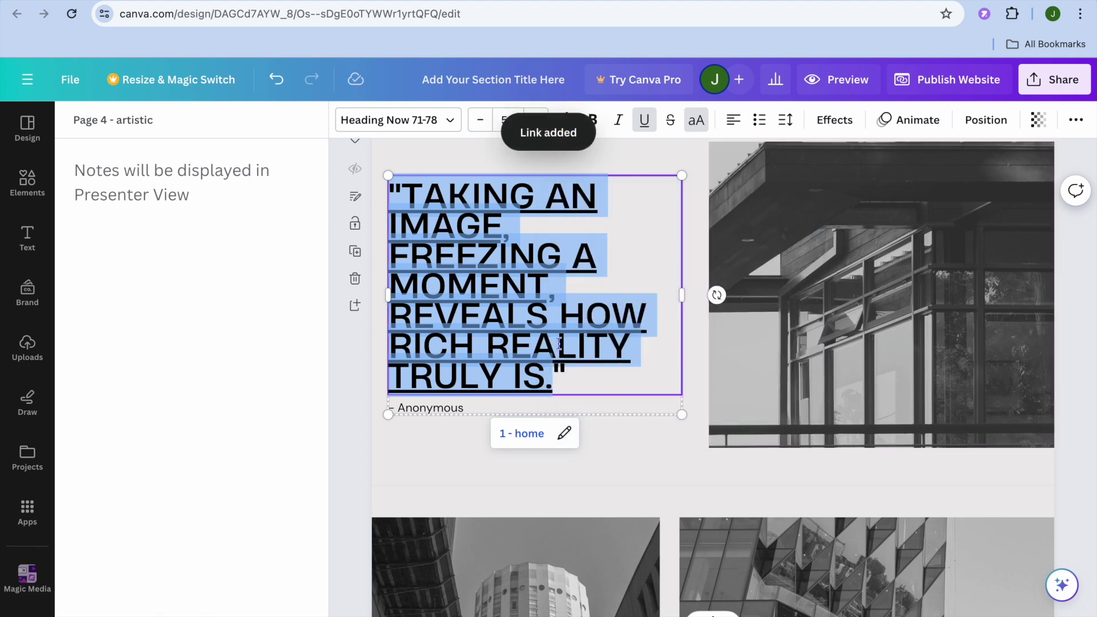
click(634, 464)
scroll(632, 464, up, 15)
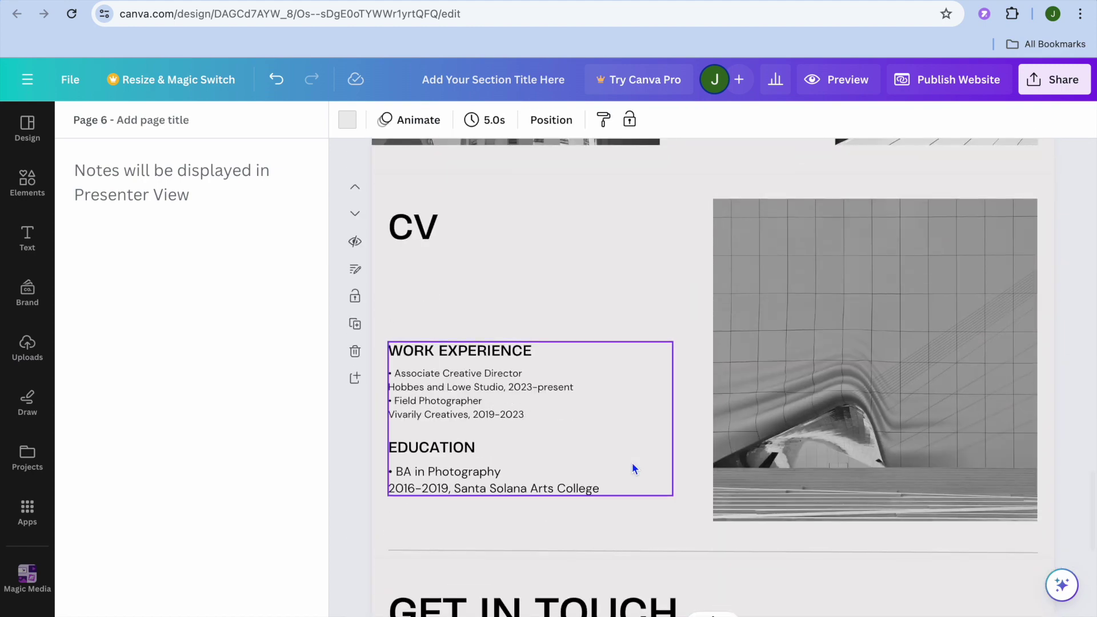
Step: Give page 6 the title 'CV' and open the website preview
scroll(633, 468, up, 5)
scroll(632, 453, down, 4)
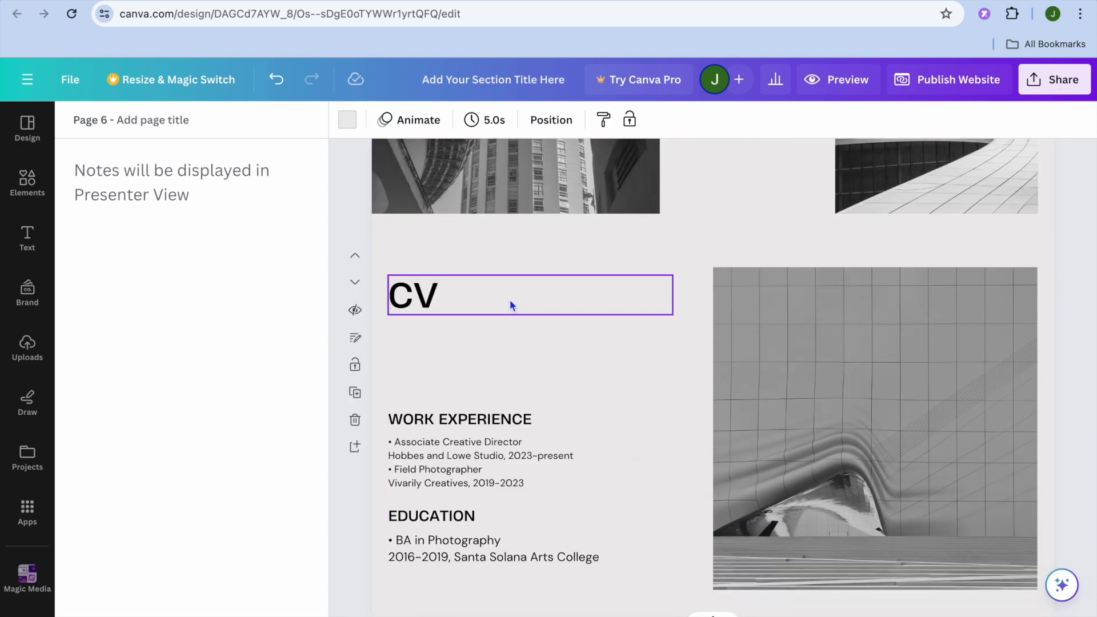
click(469, 254)
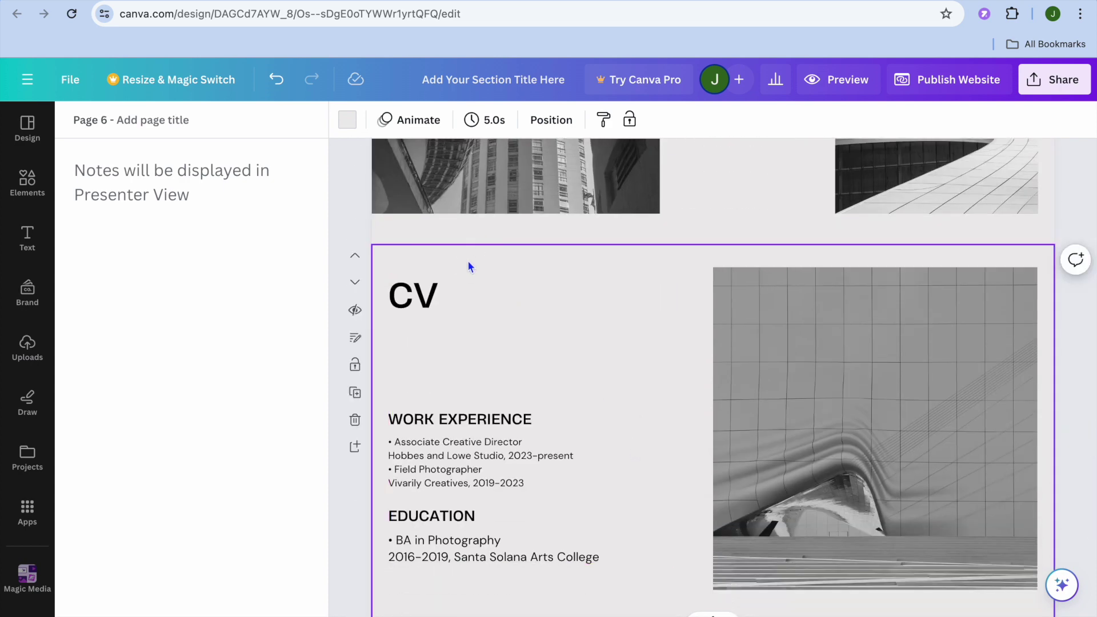
click(213, 126)
text(CV)
click(837, 83)
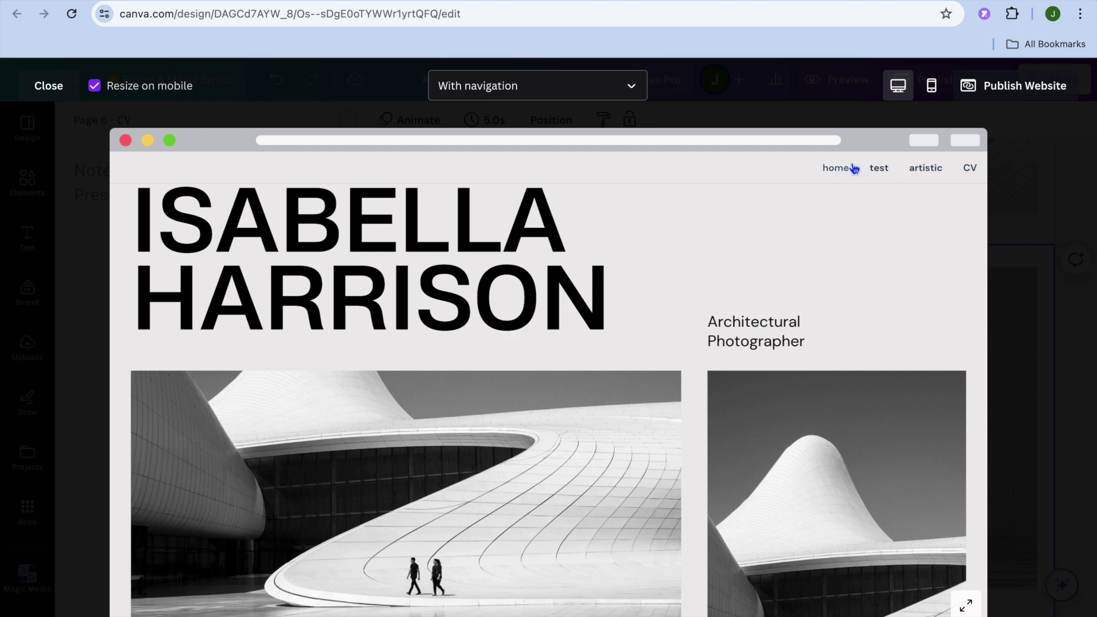
Step: Use the preview's navigation menu to jump to the CV section, then the artistic section
click(969, 170)
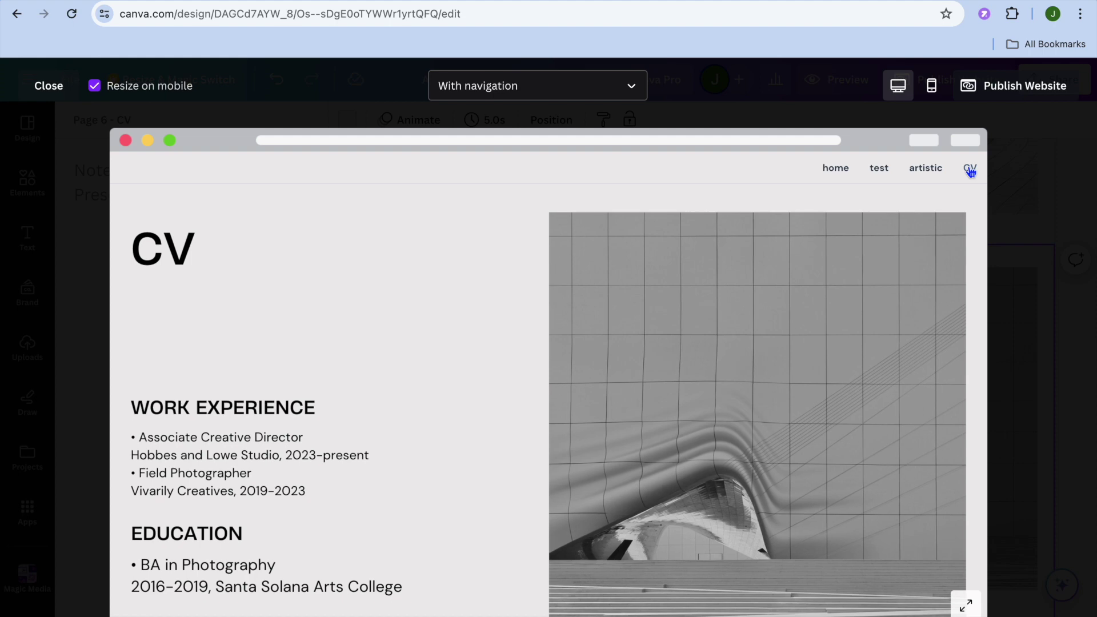
click(933, 171)
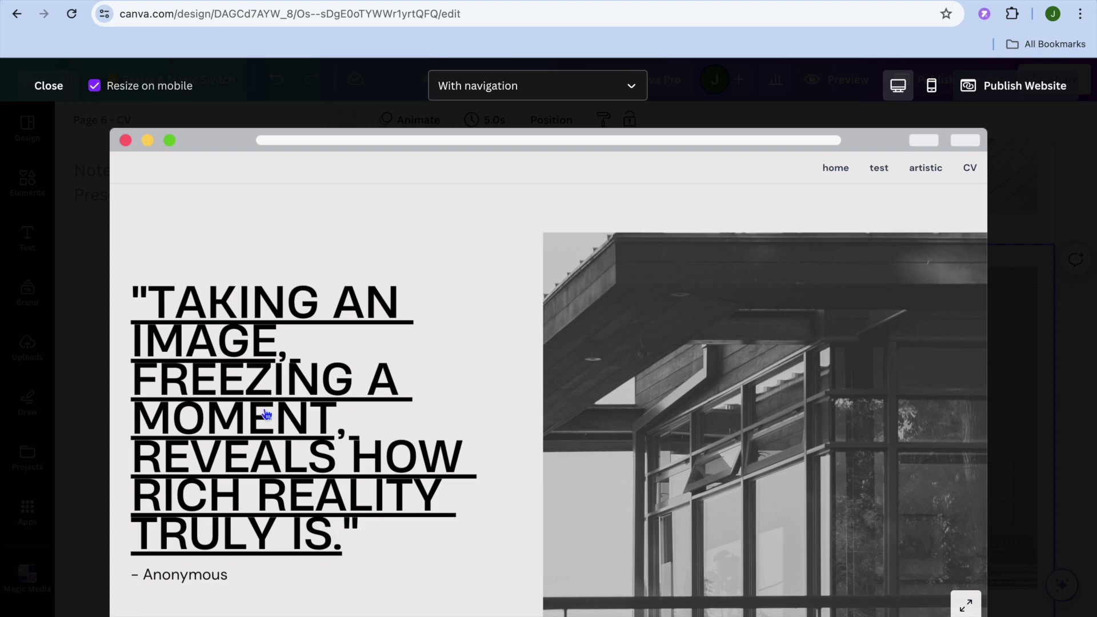
scroll(274, 400, up, 10)
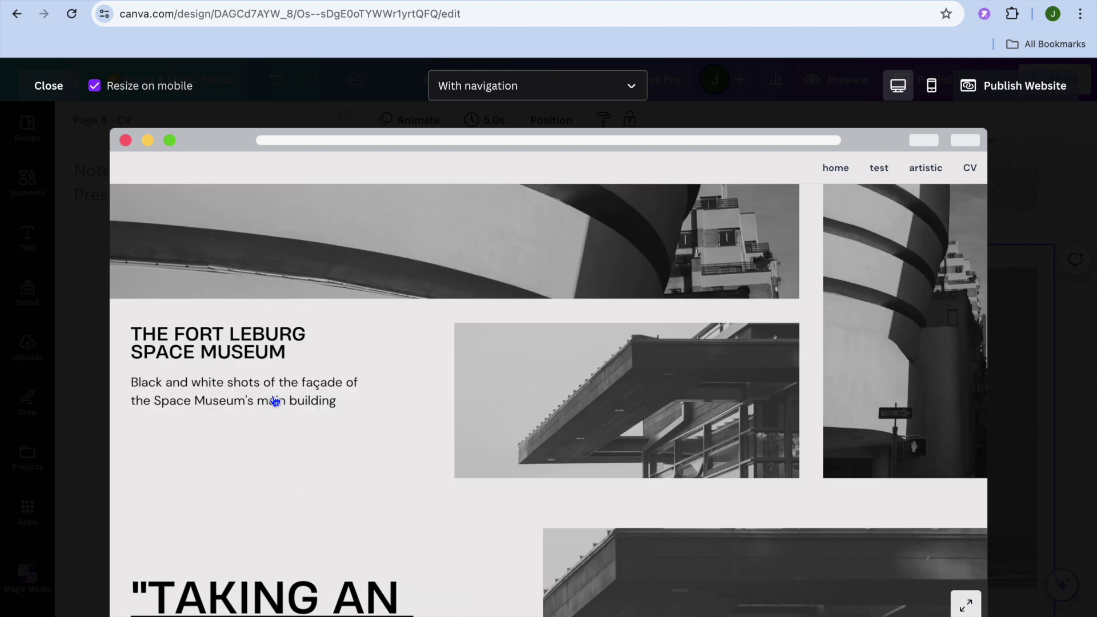